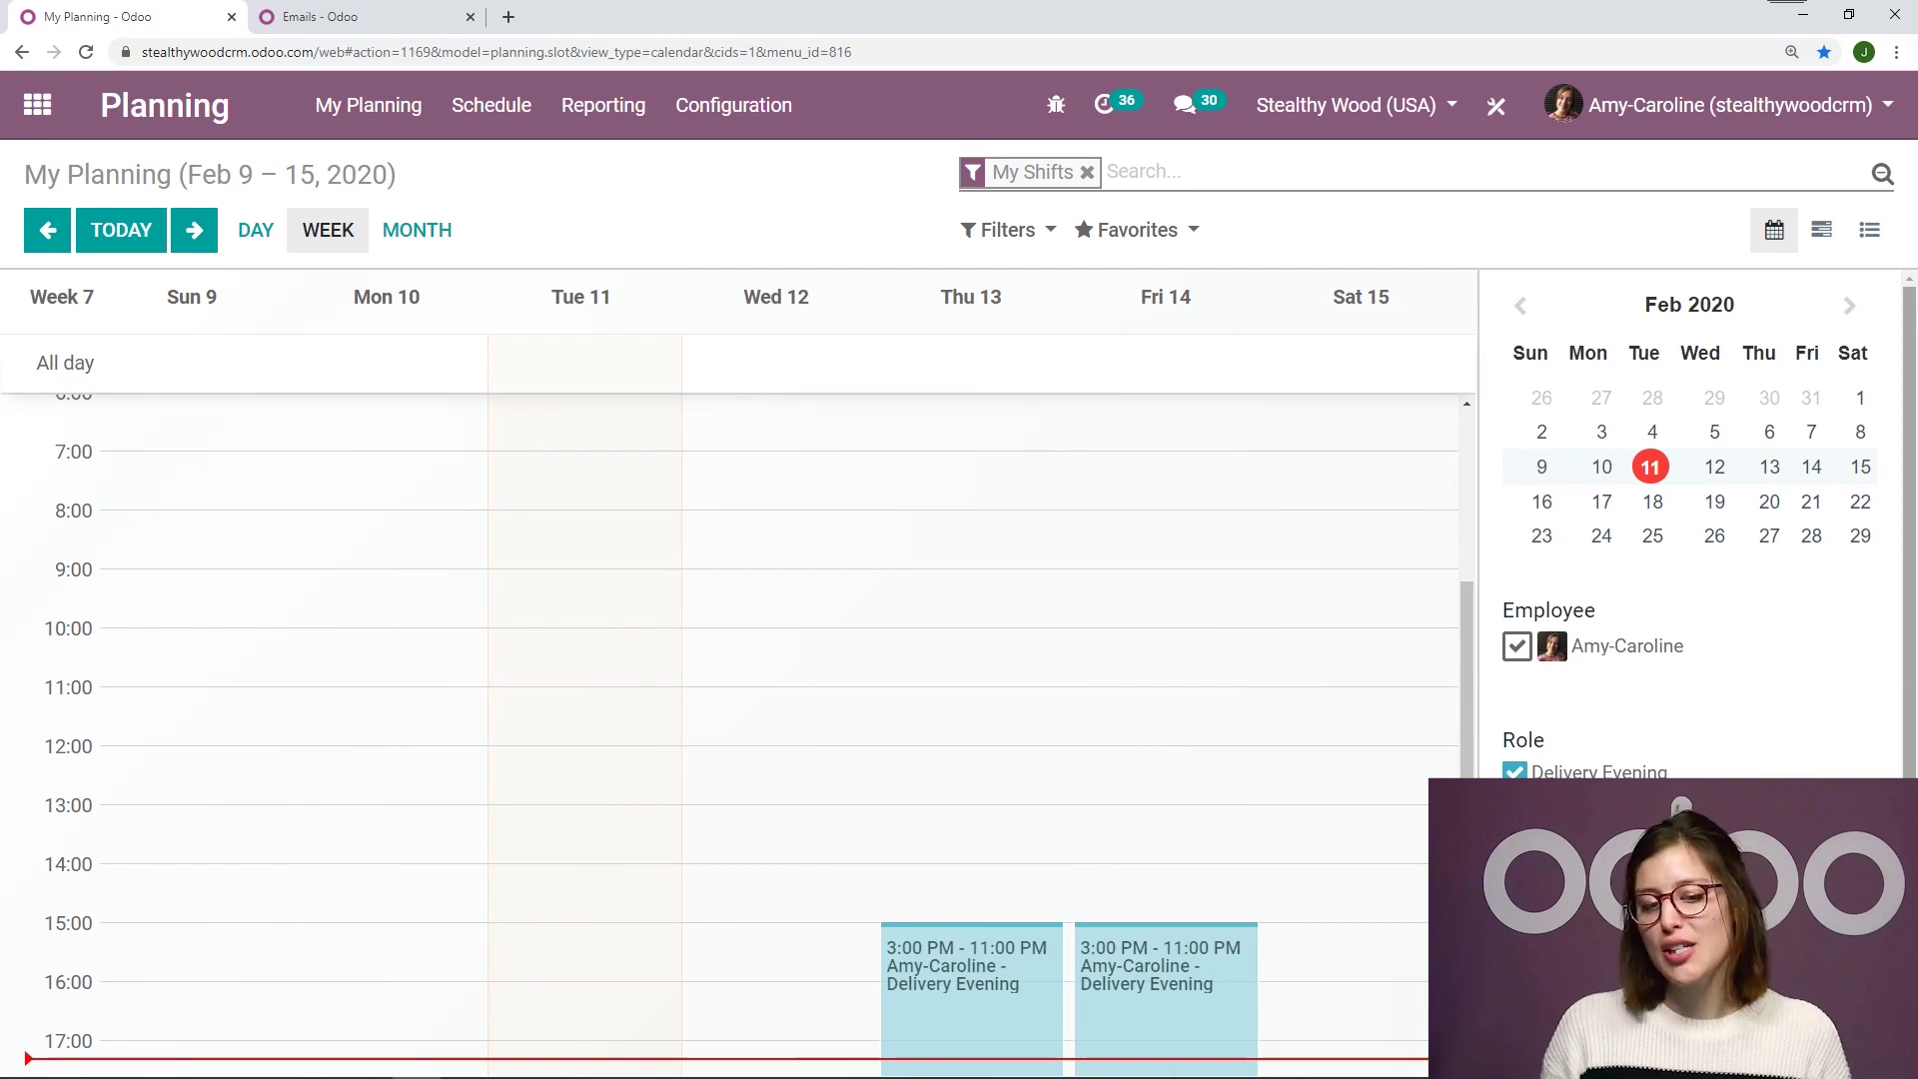
Step: Confirm that Allow Unassignment is enabled in the Planning settings
click(733, 105)
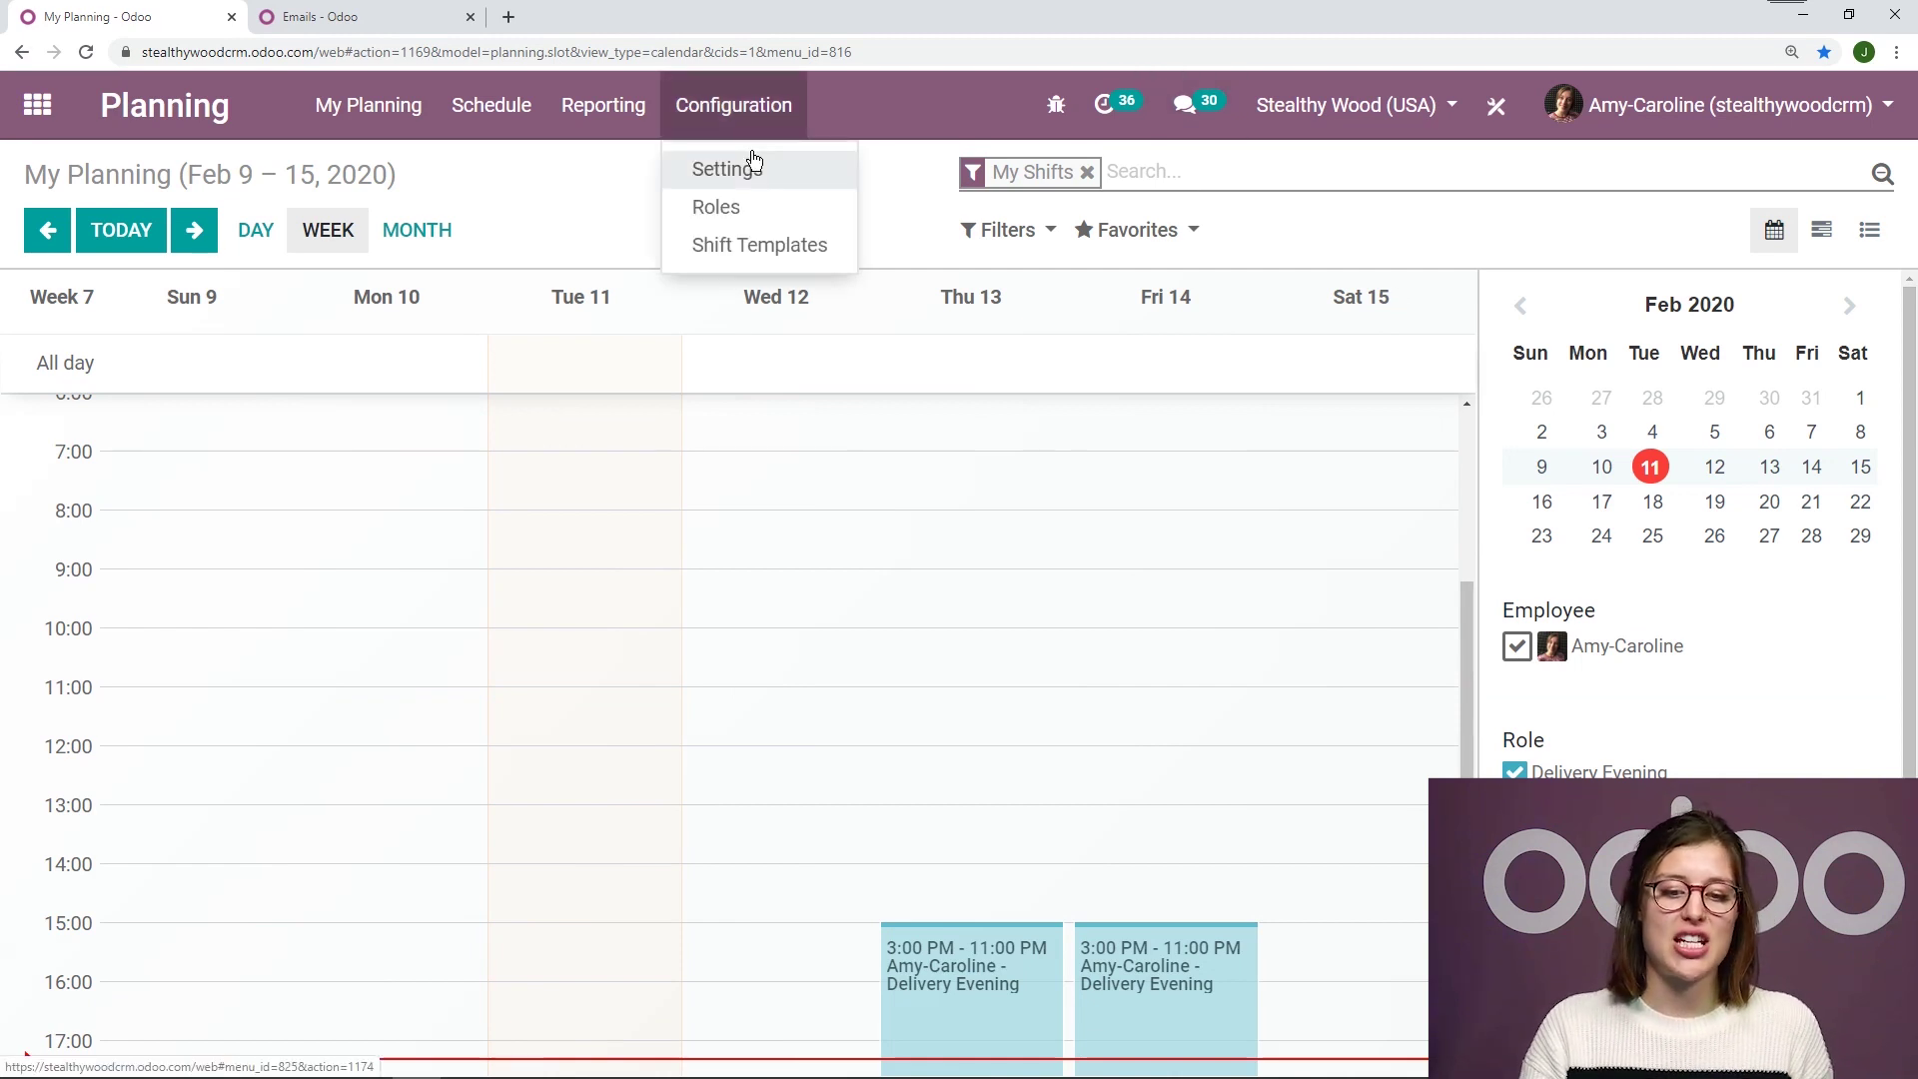
click(818, 169)
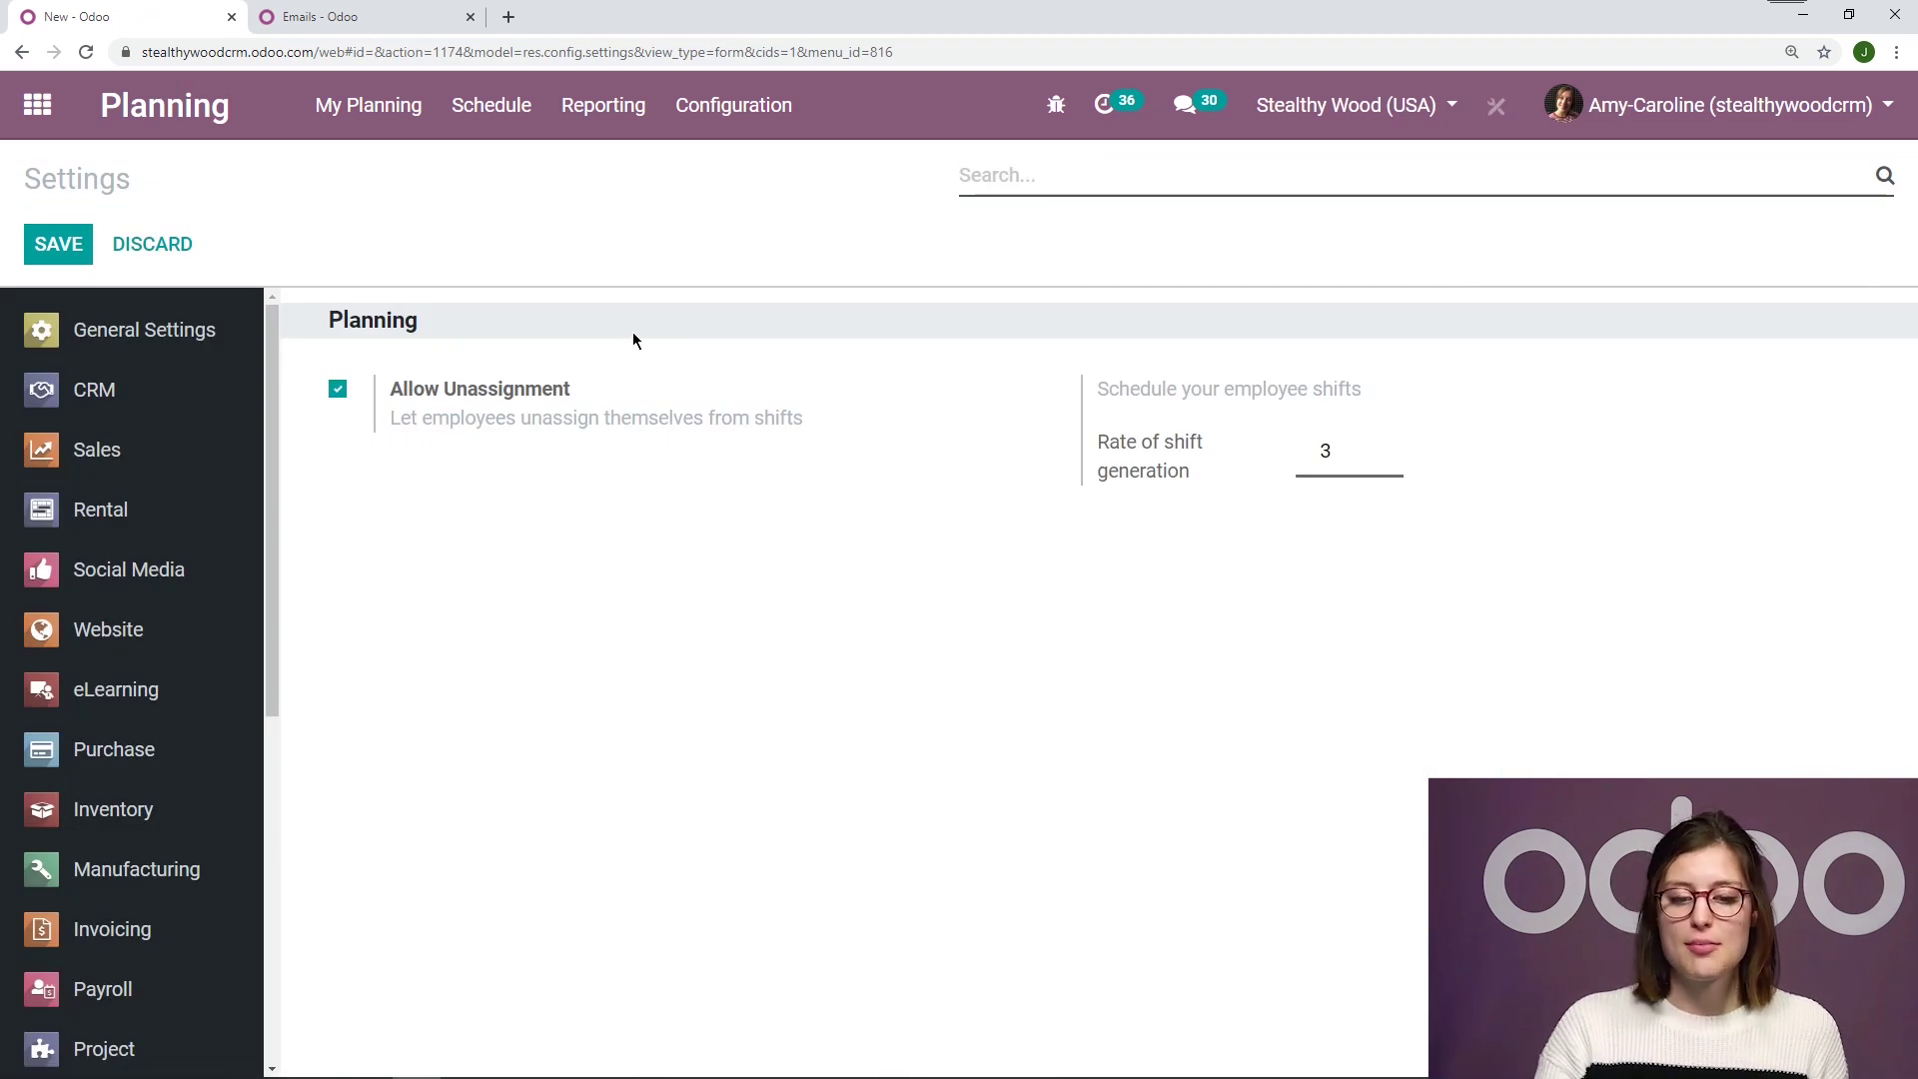
drag(572, 384, 438, 391)
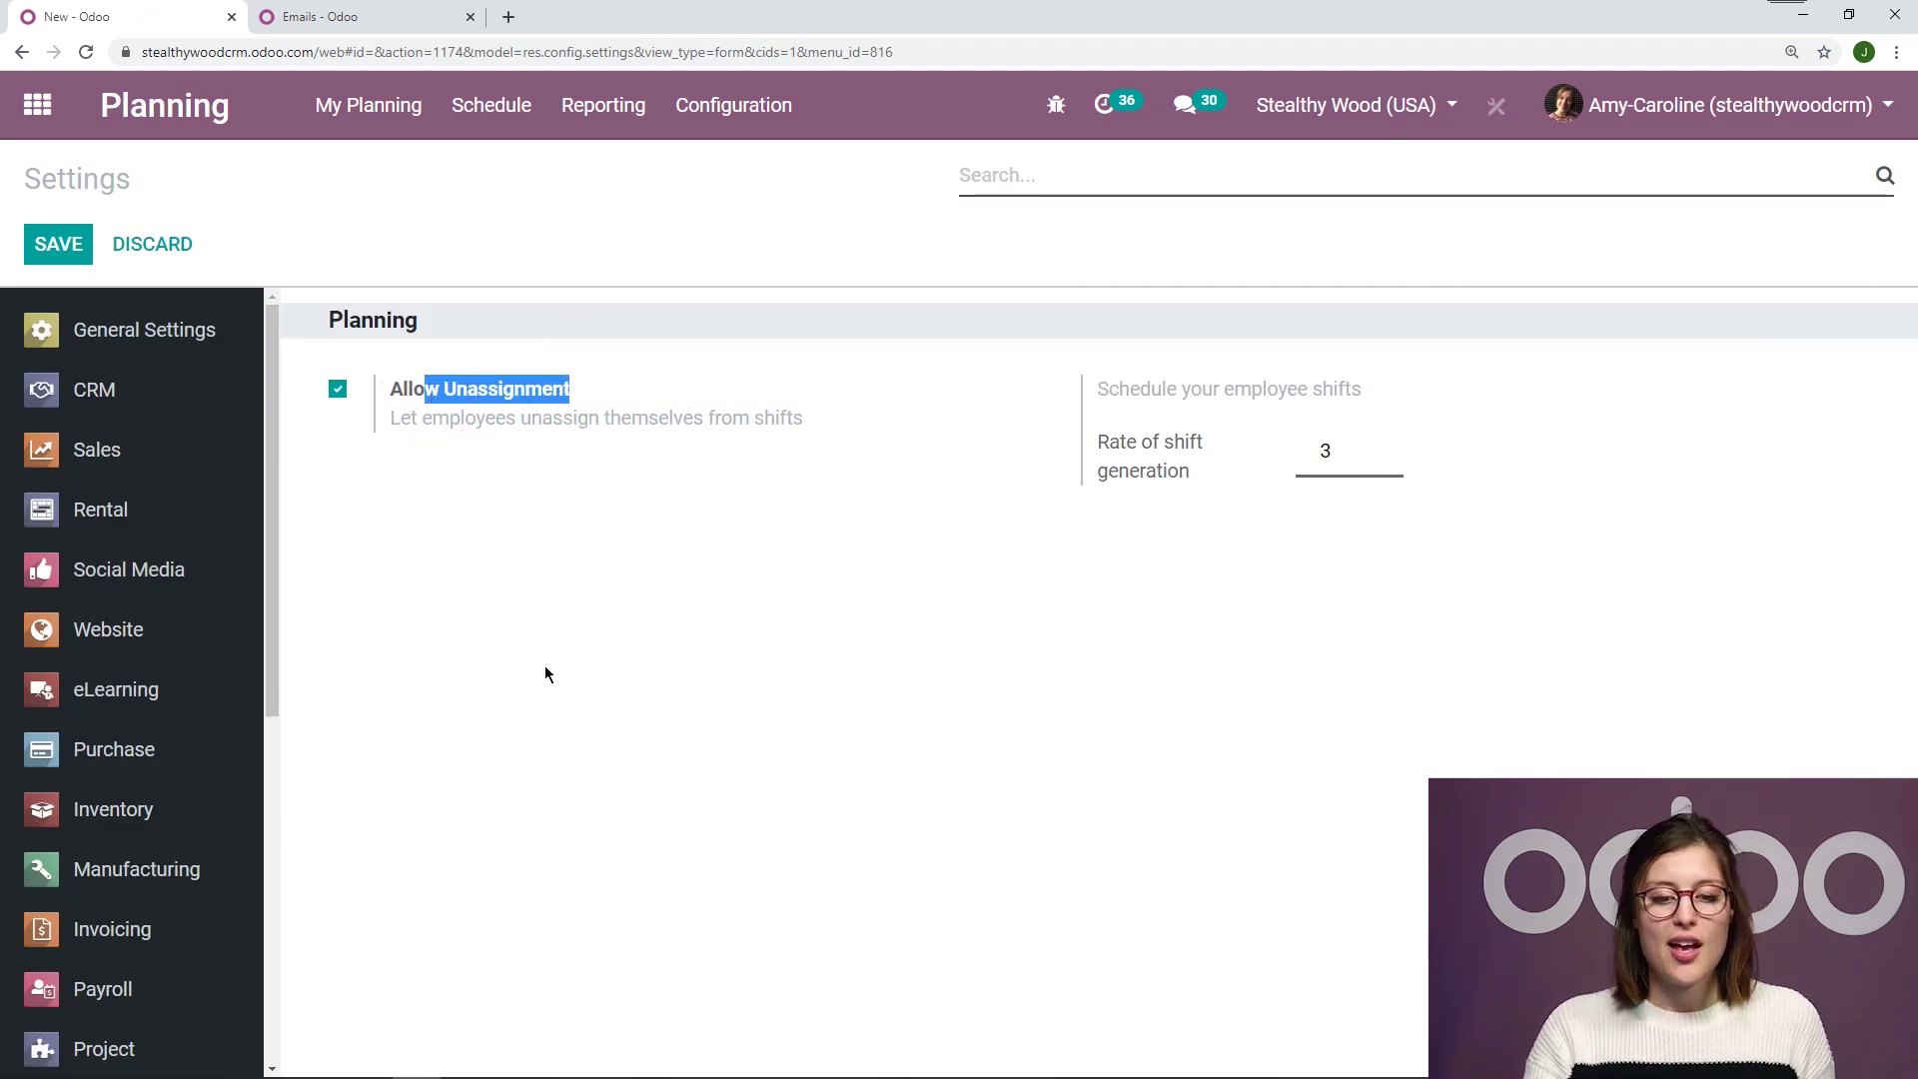
click(557, 614)
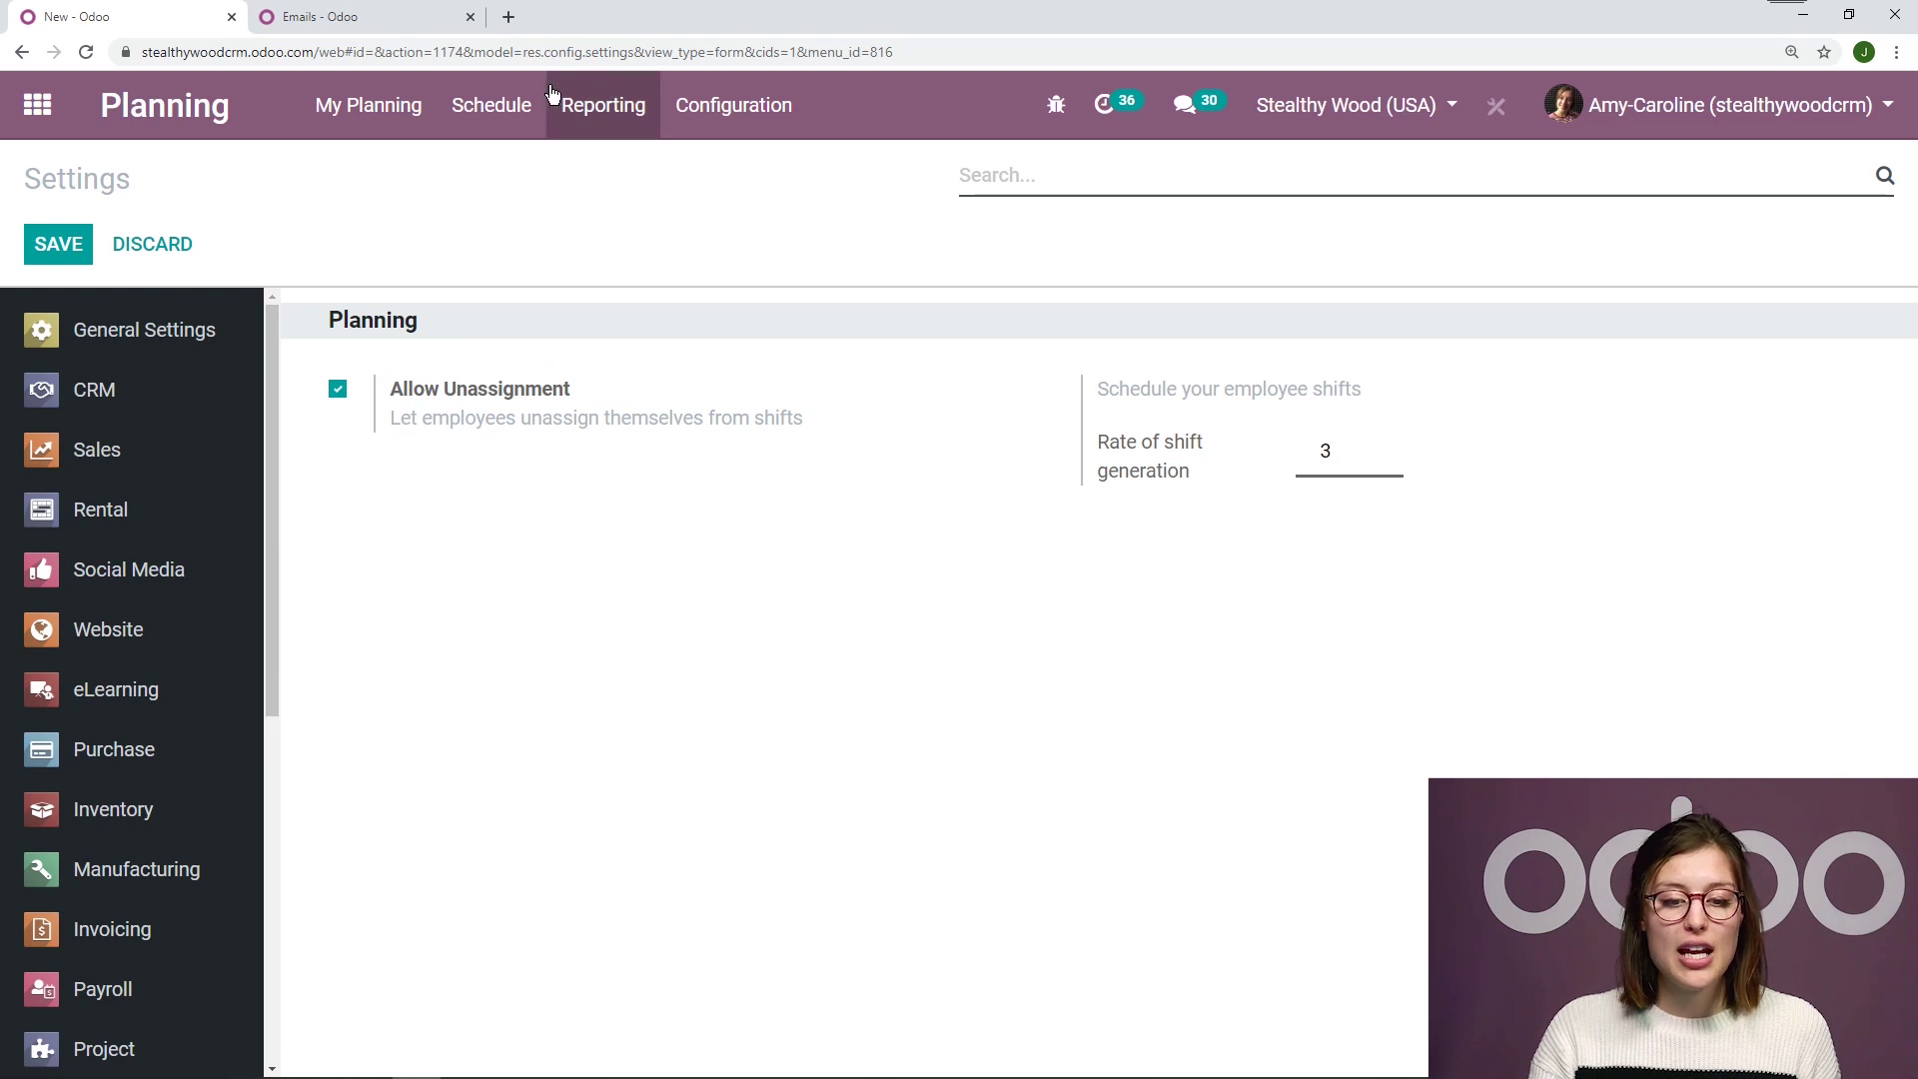
Step: Switch the schedule to the By Employee Gantt view for Feb 9–15
click(491, 105)
click(496, 174)
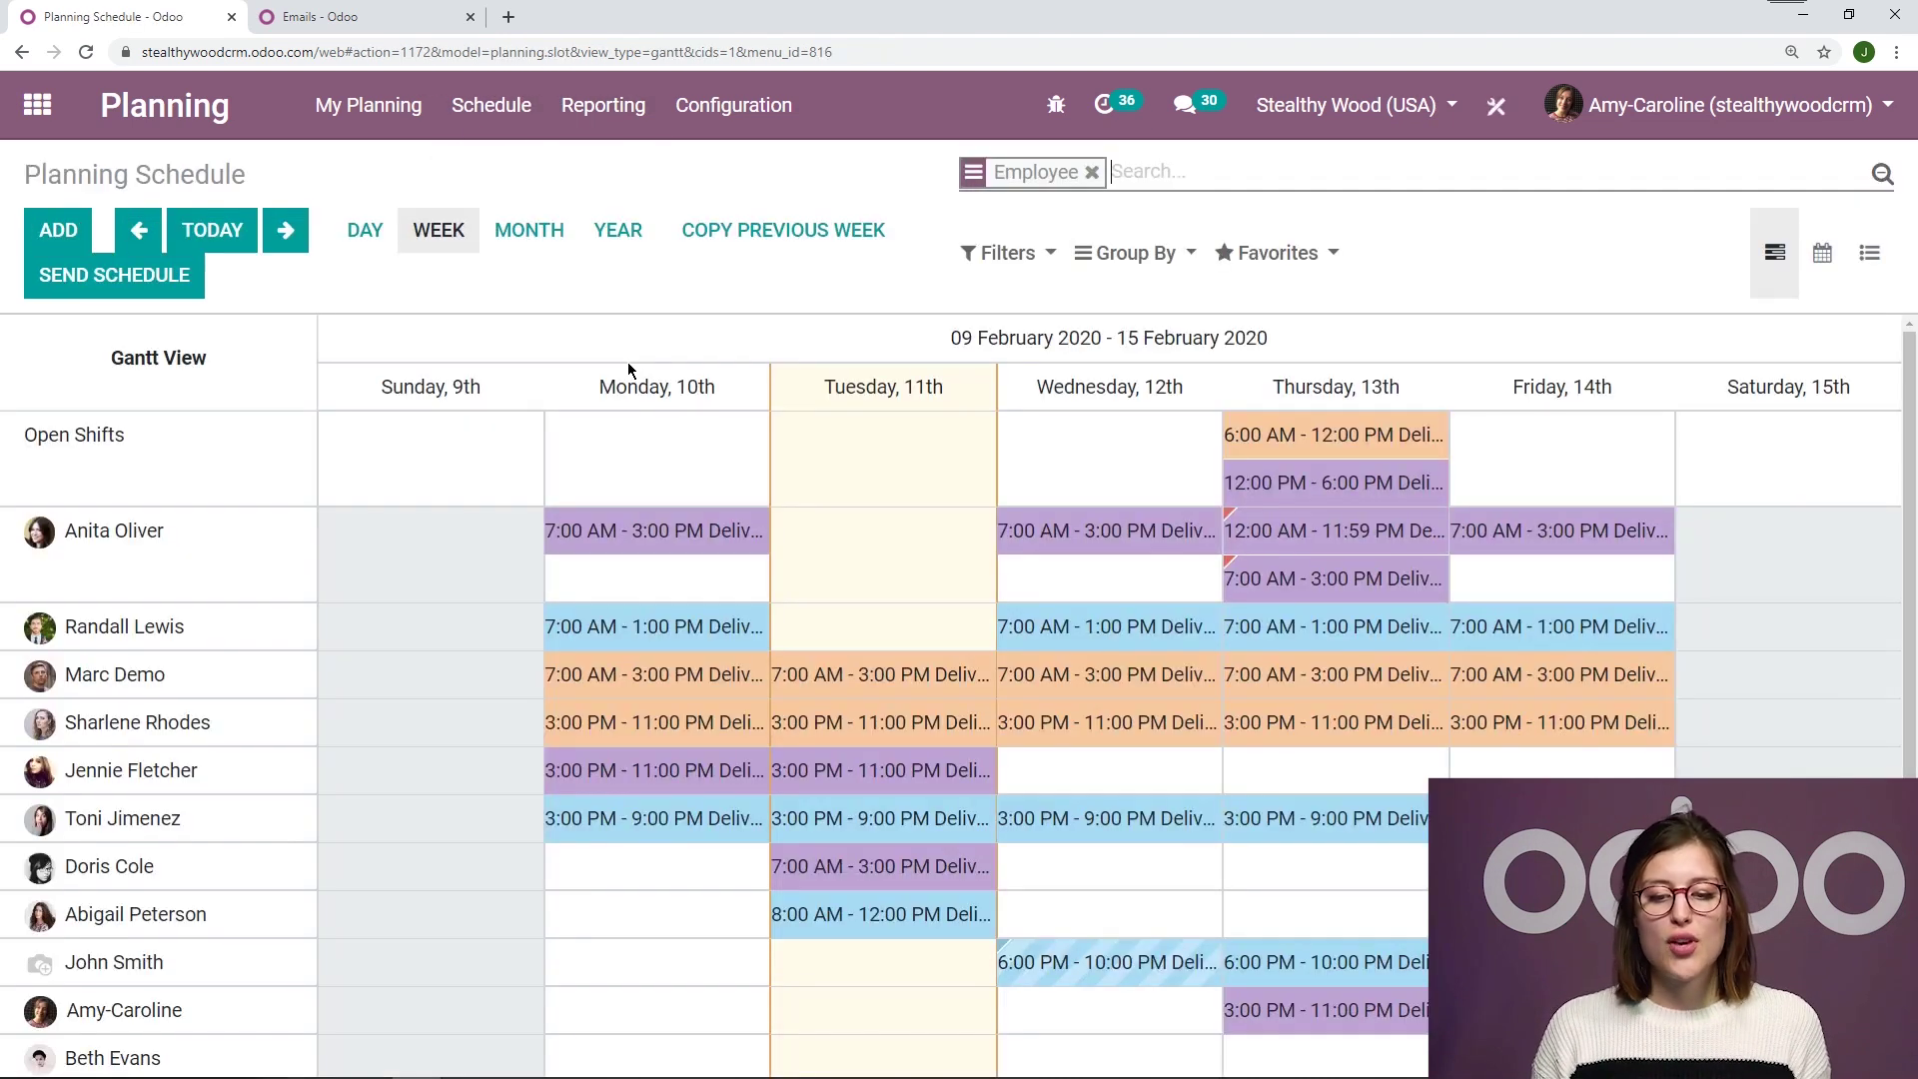
scroll(754, 419, down, 1)
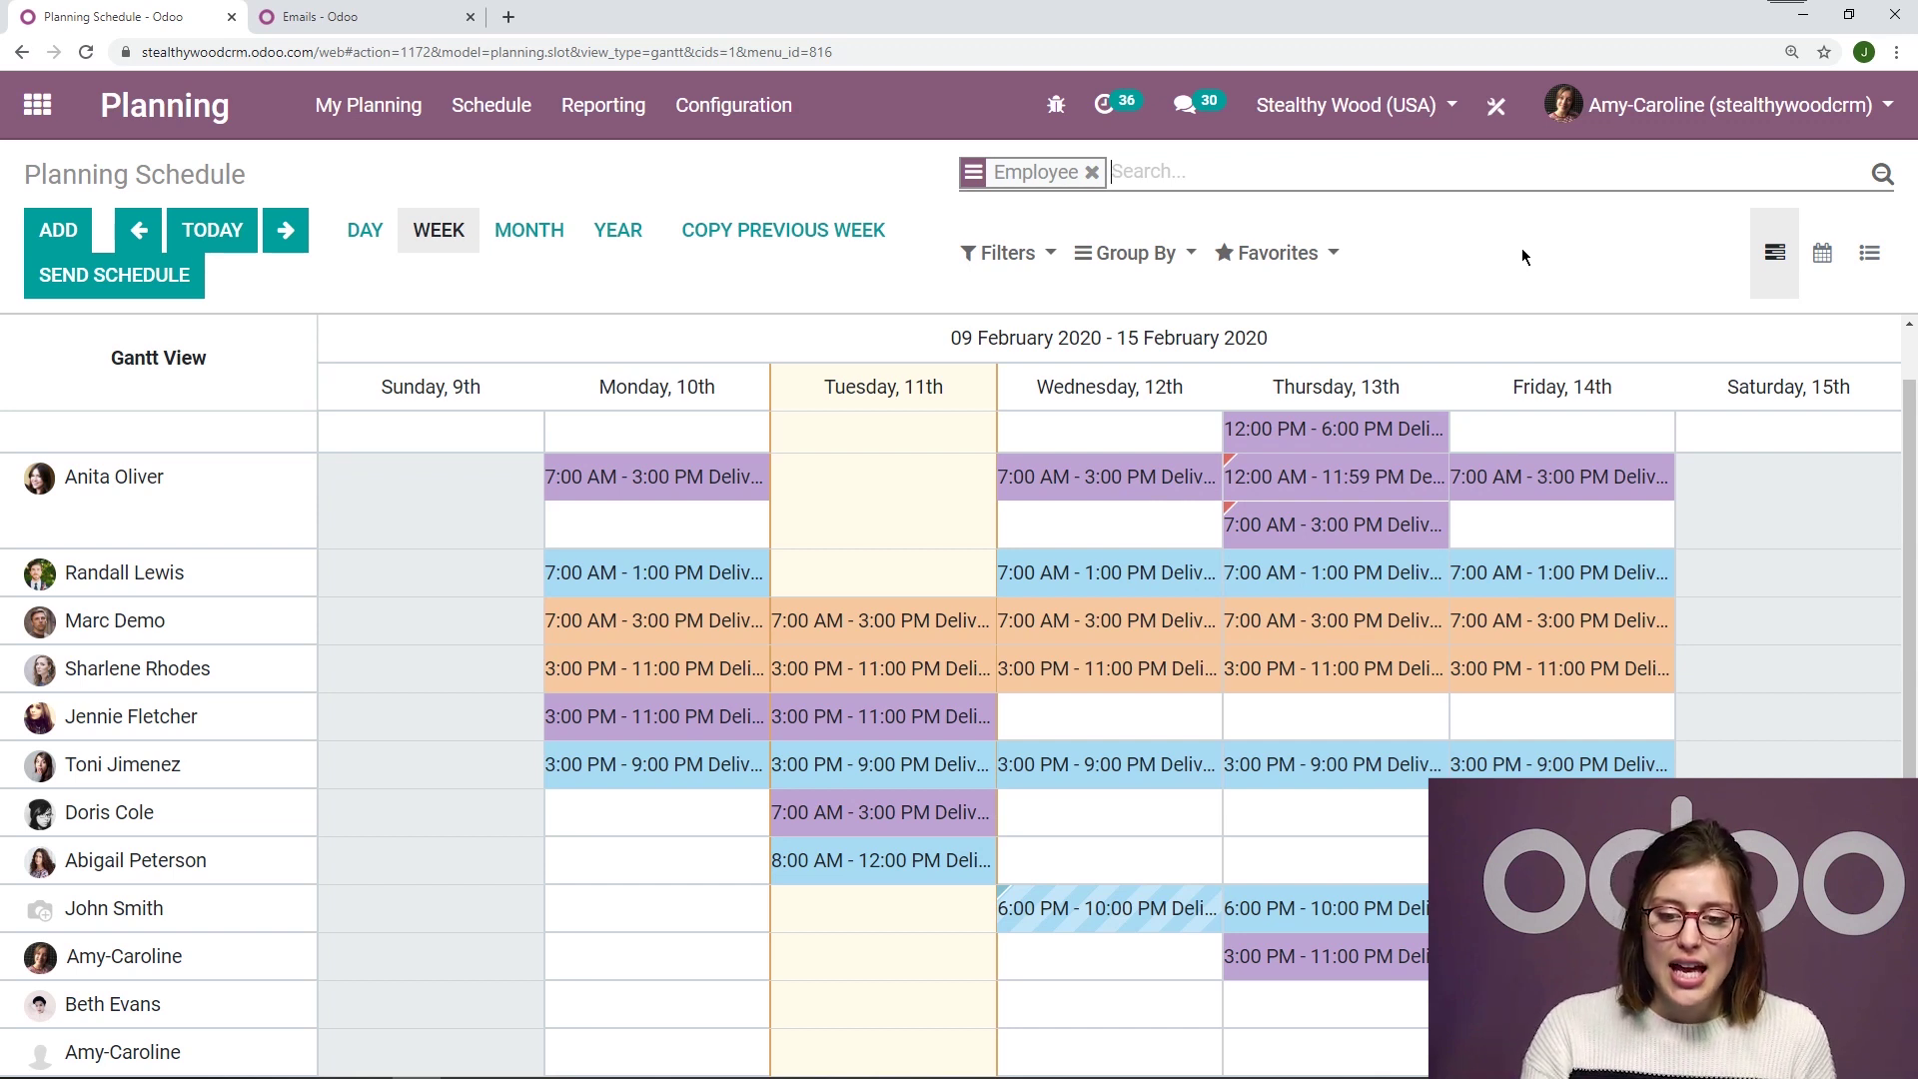
mouse_move(1334, 579)
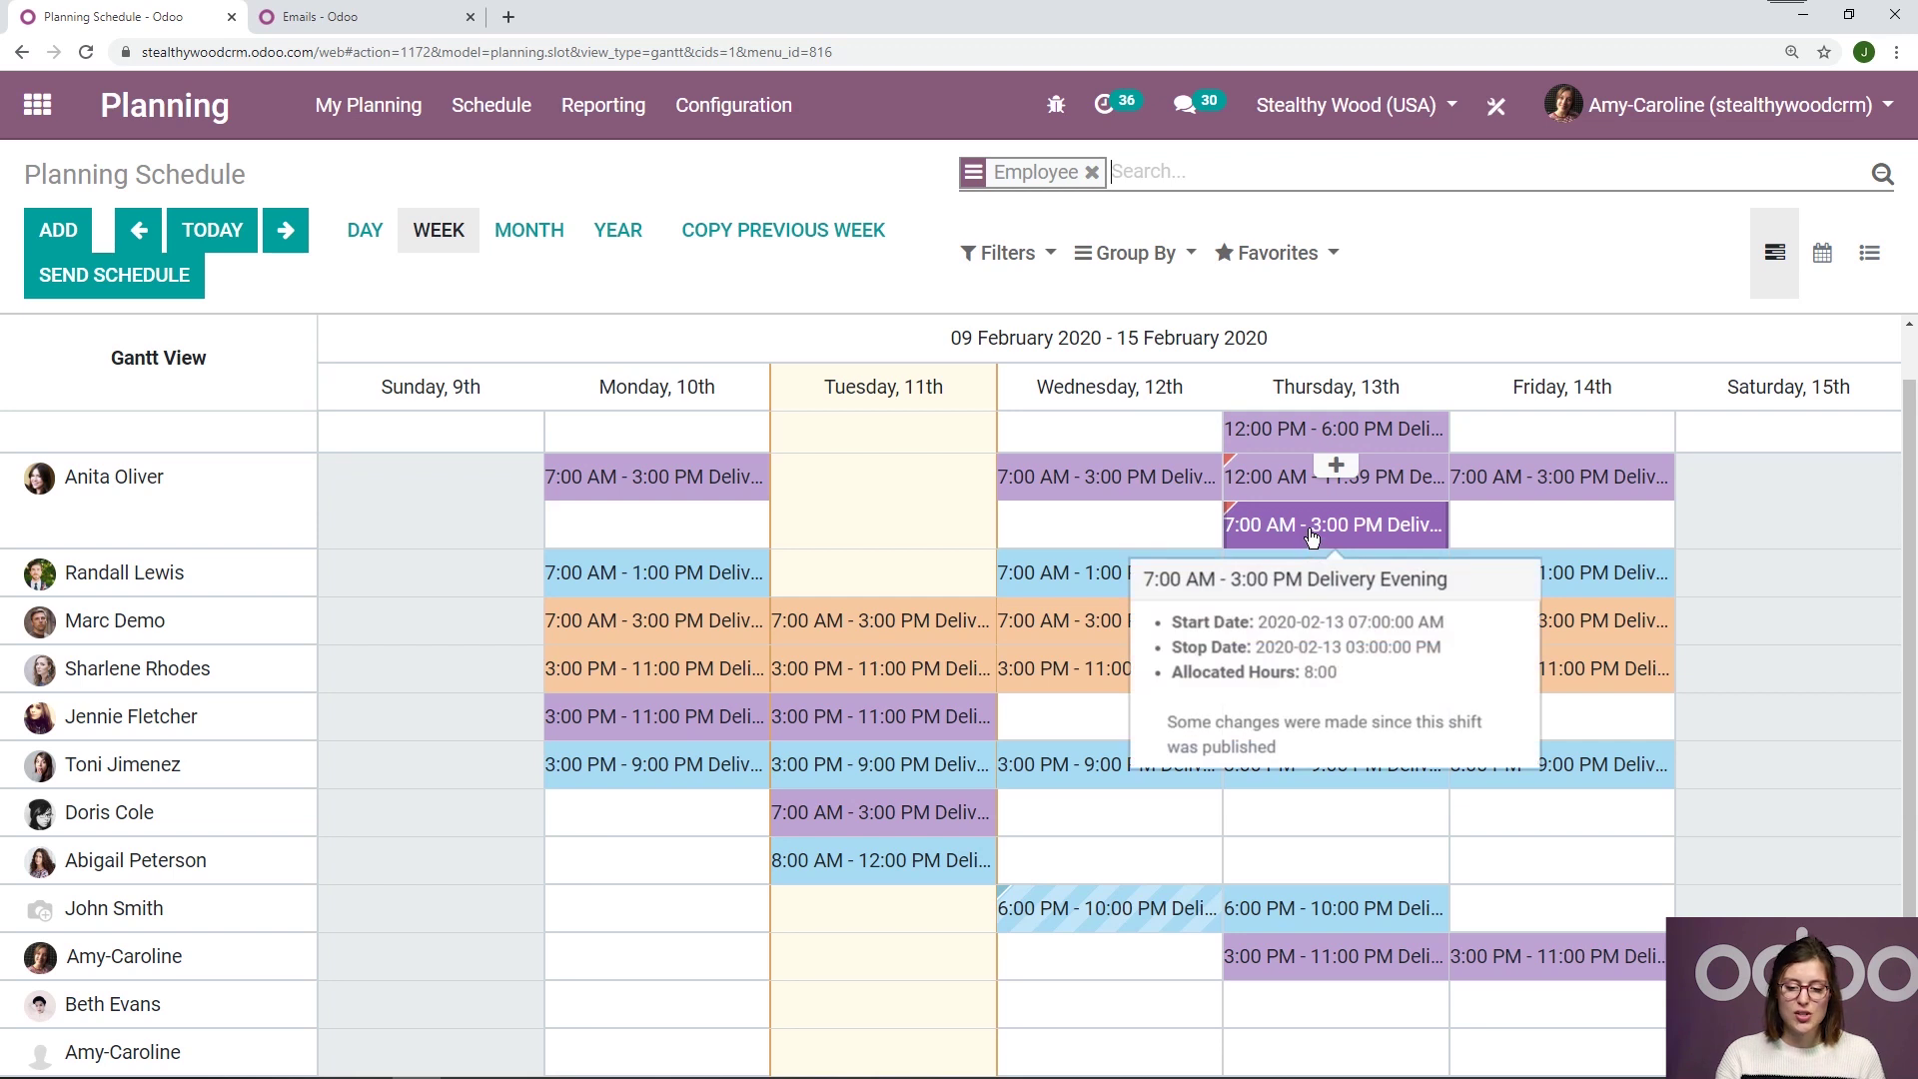
drag(1310, 537, 1306, 813)
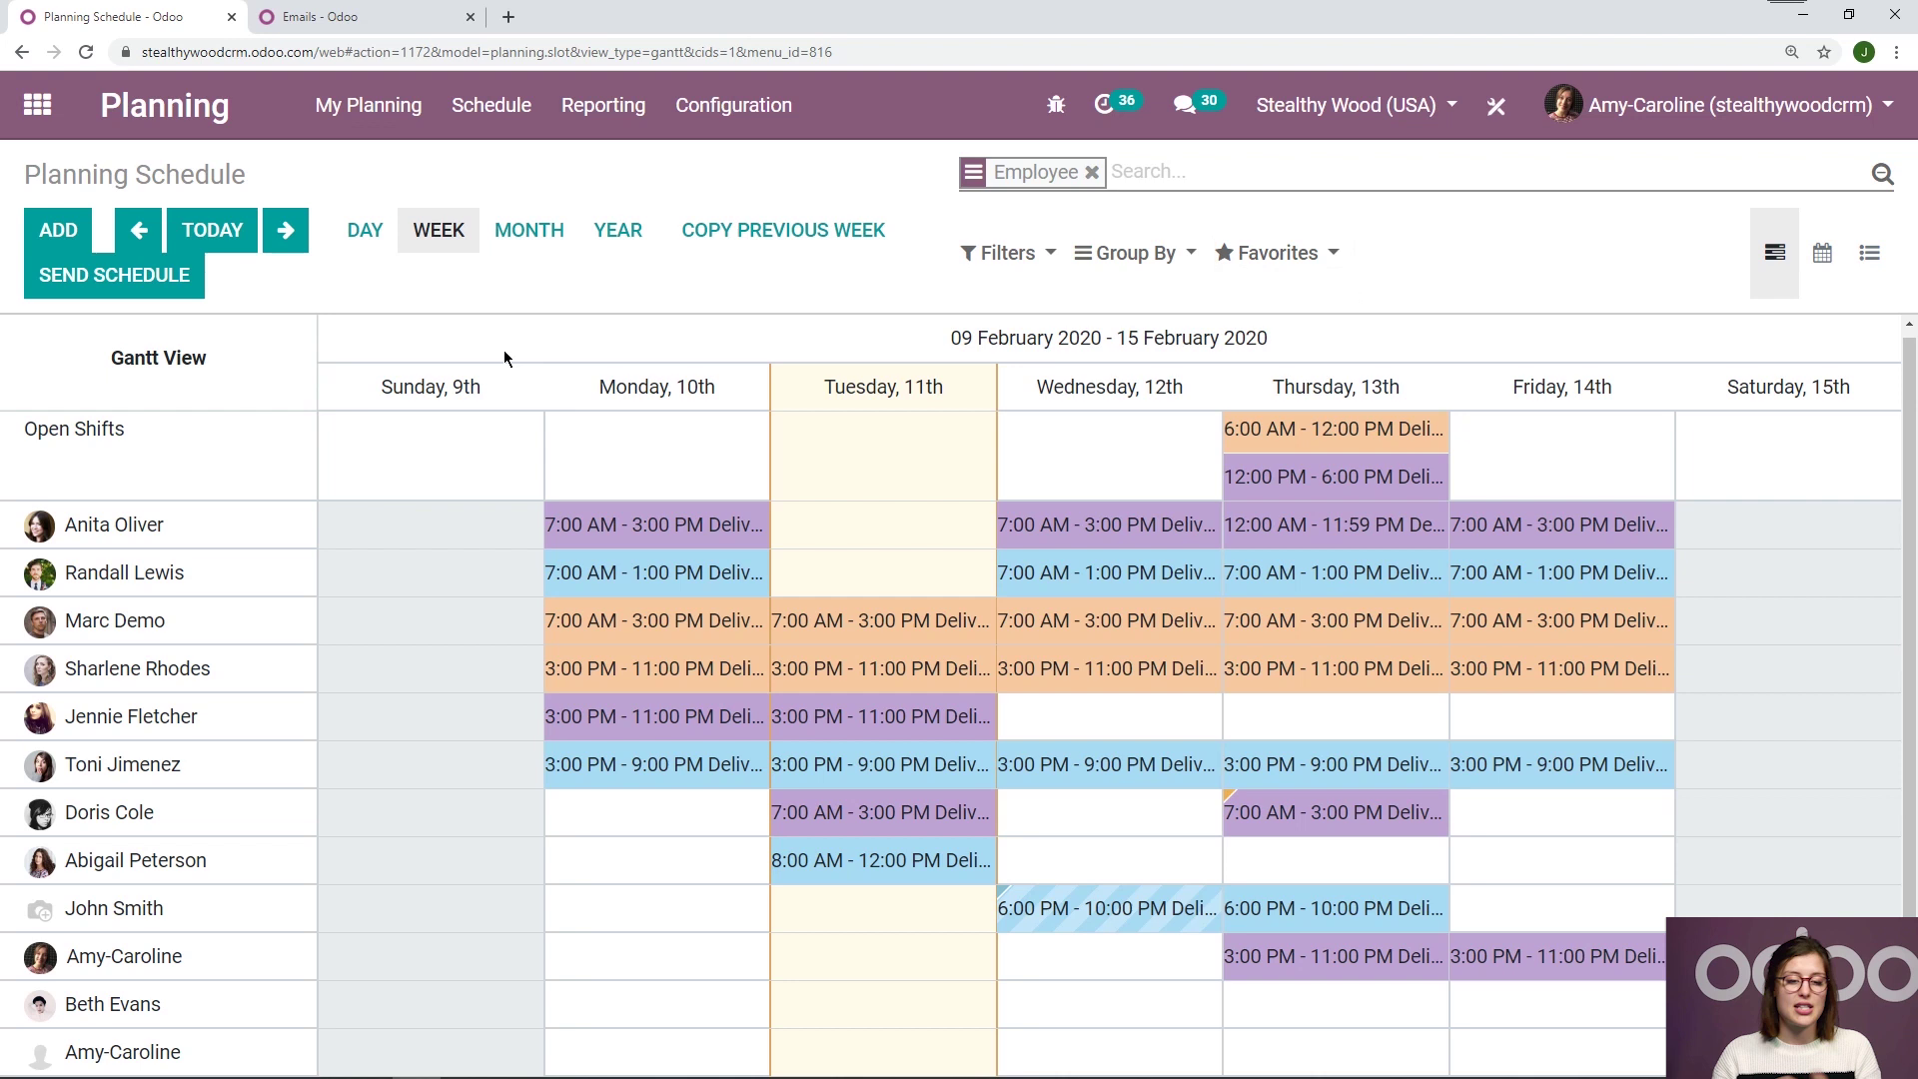
Step: Publish and email the Feb 9–15 schedule with open shifts included
click(201, 269)
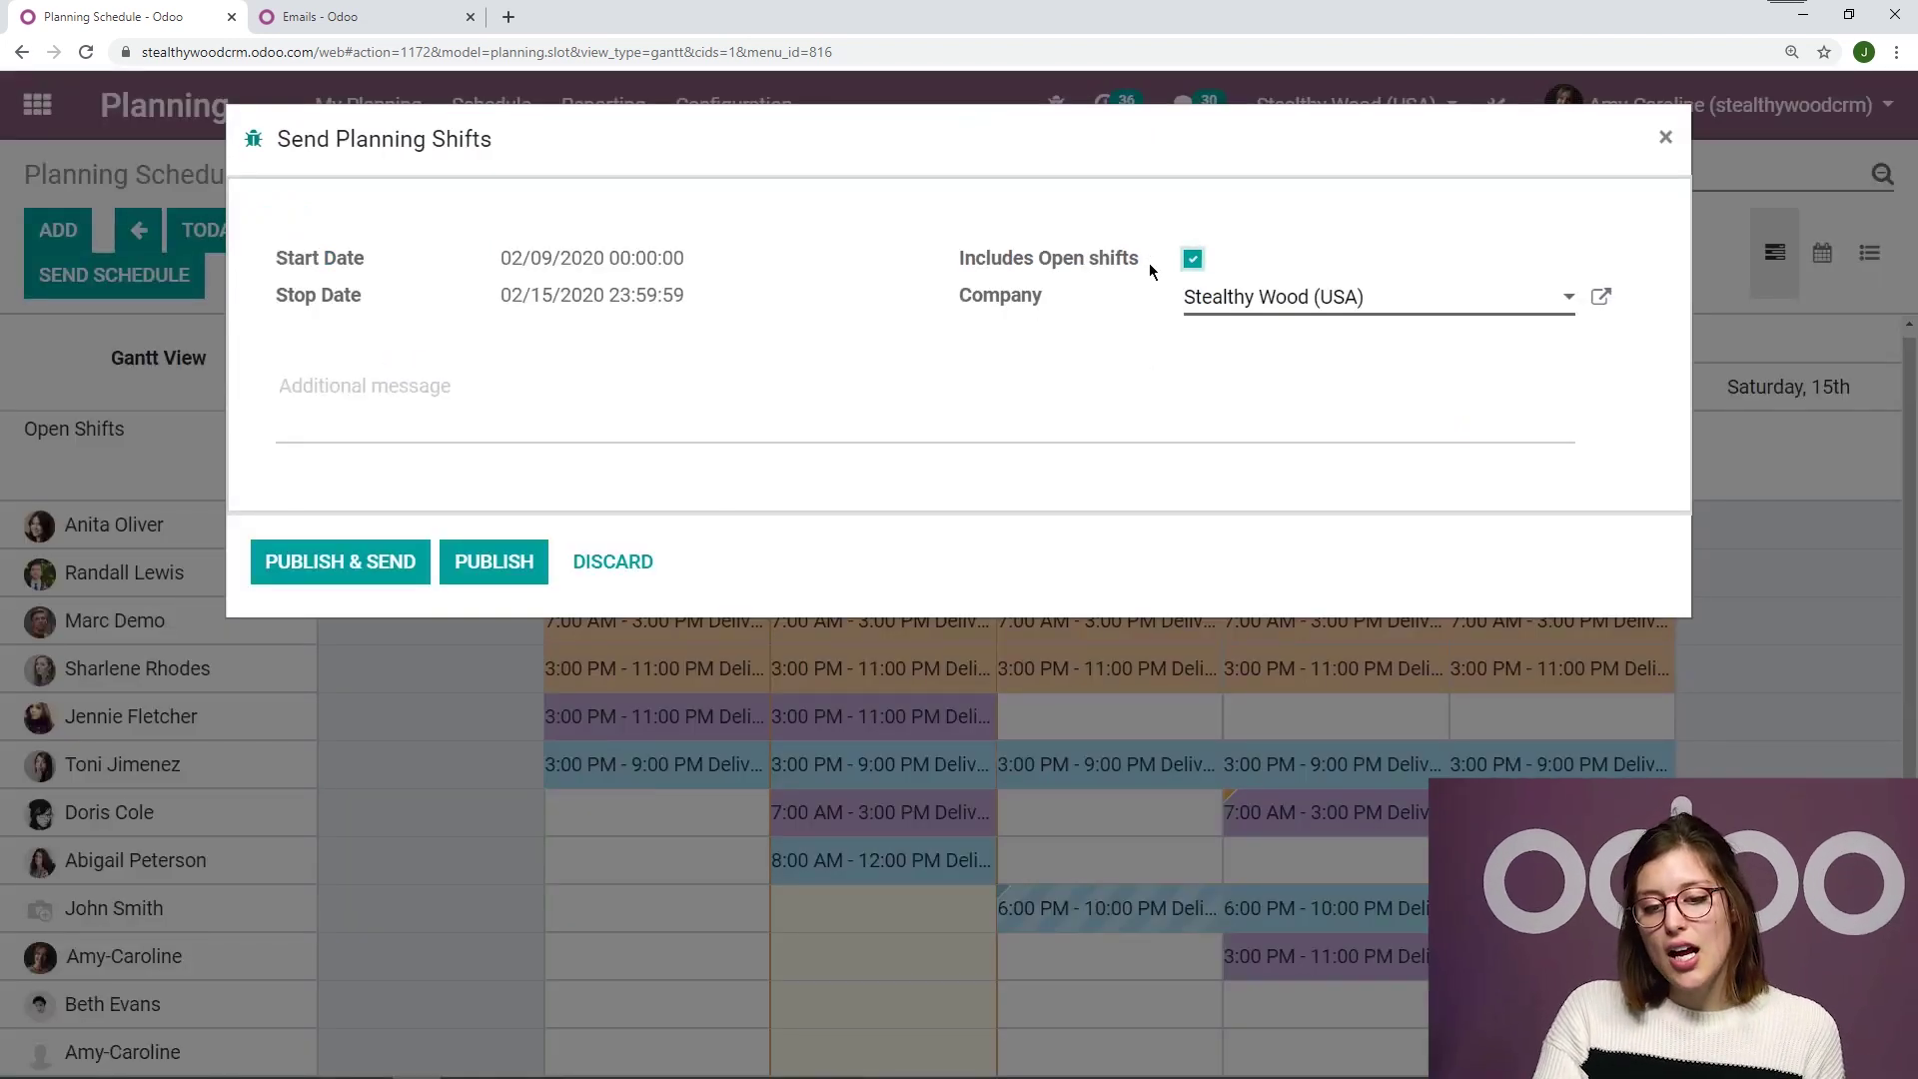
drag(1150, 259, 981, 254)
click(983, 209)
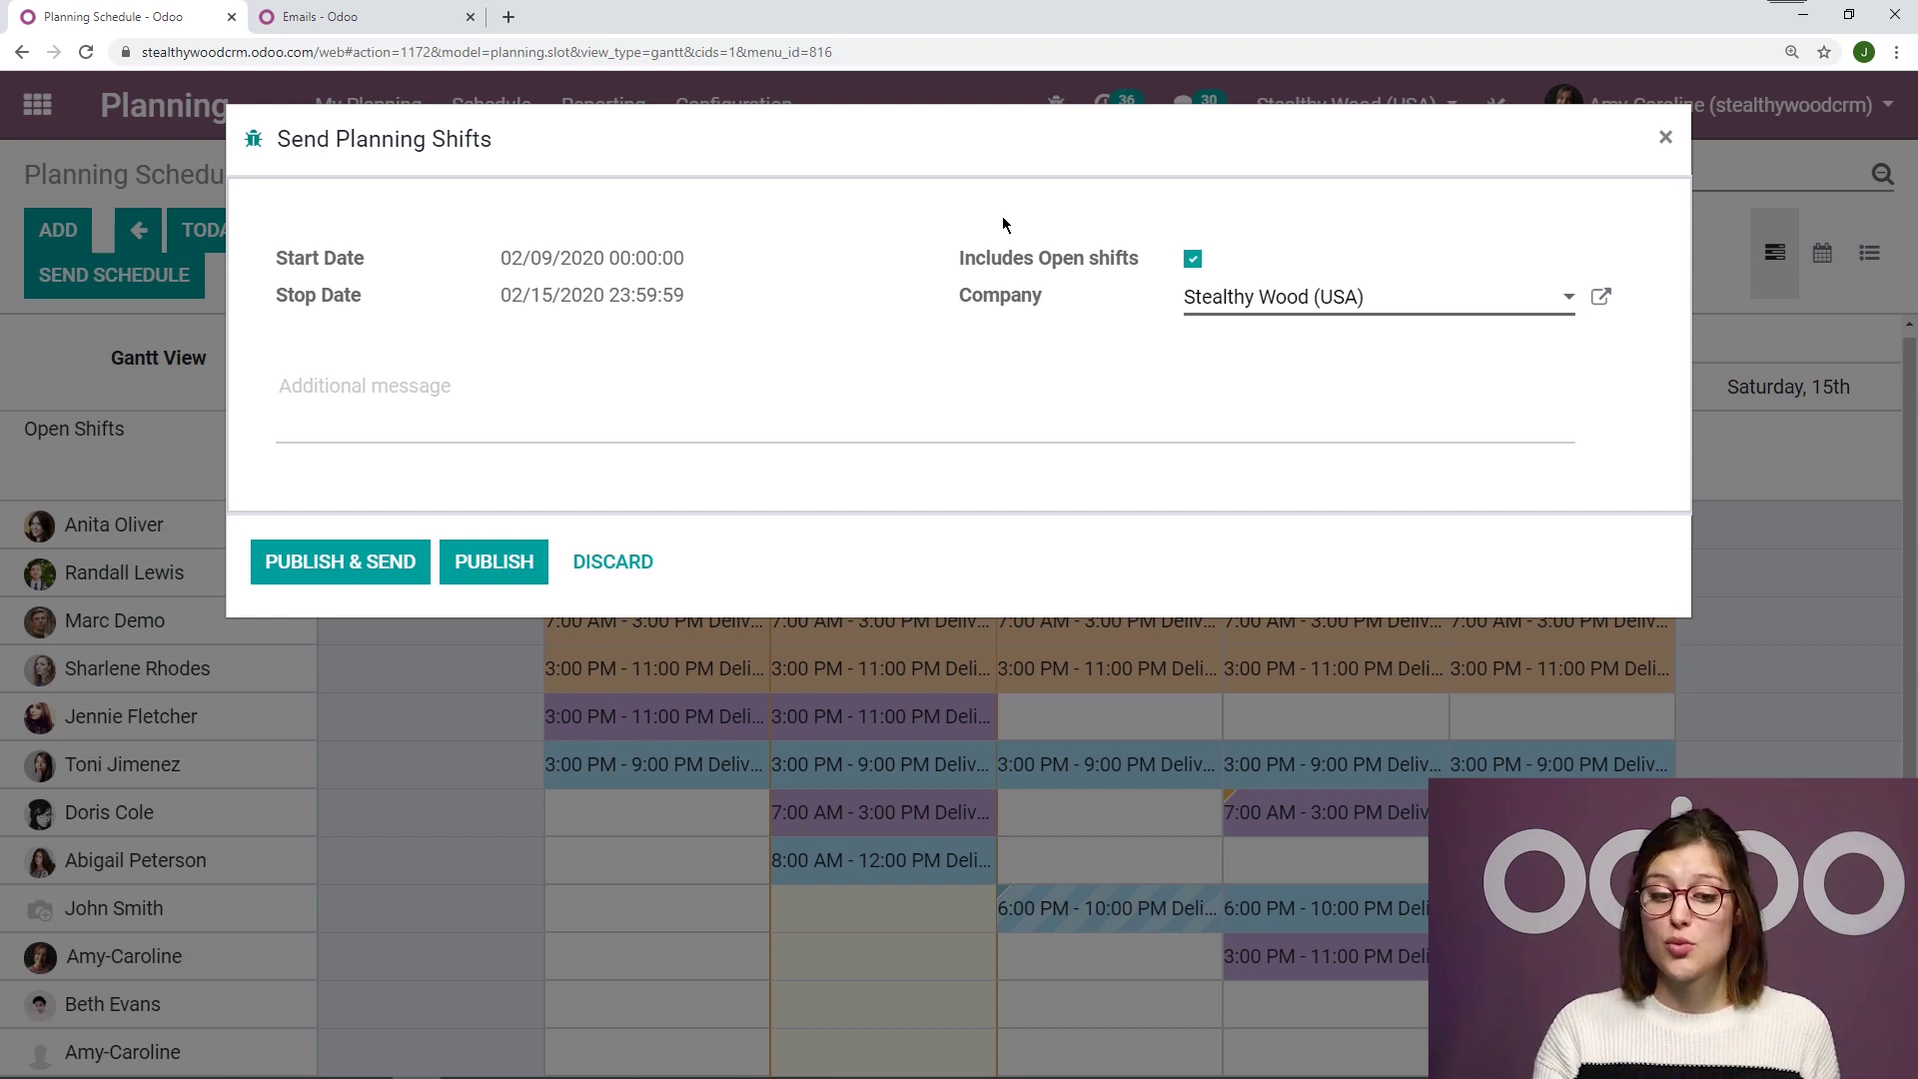
click(382, 566)
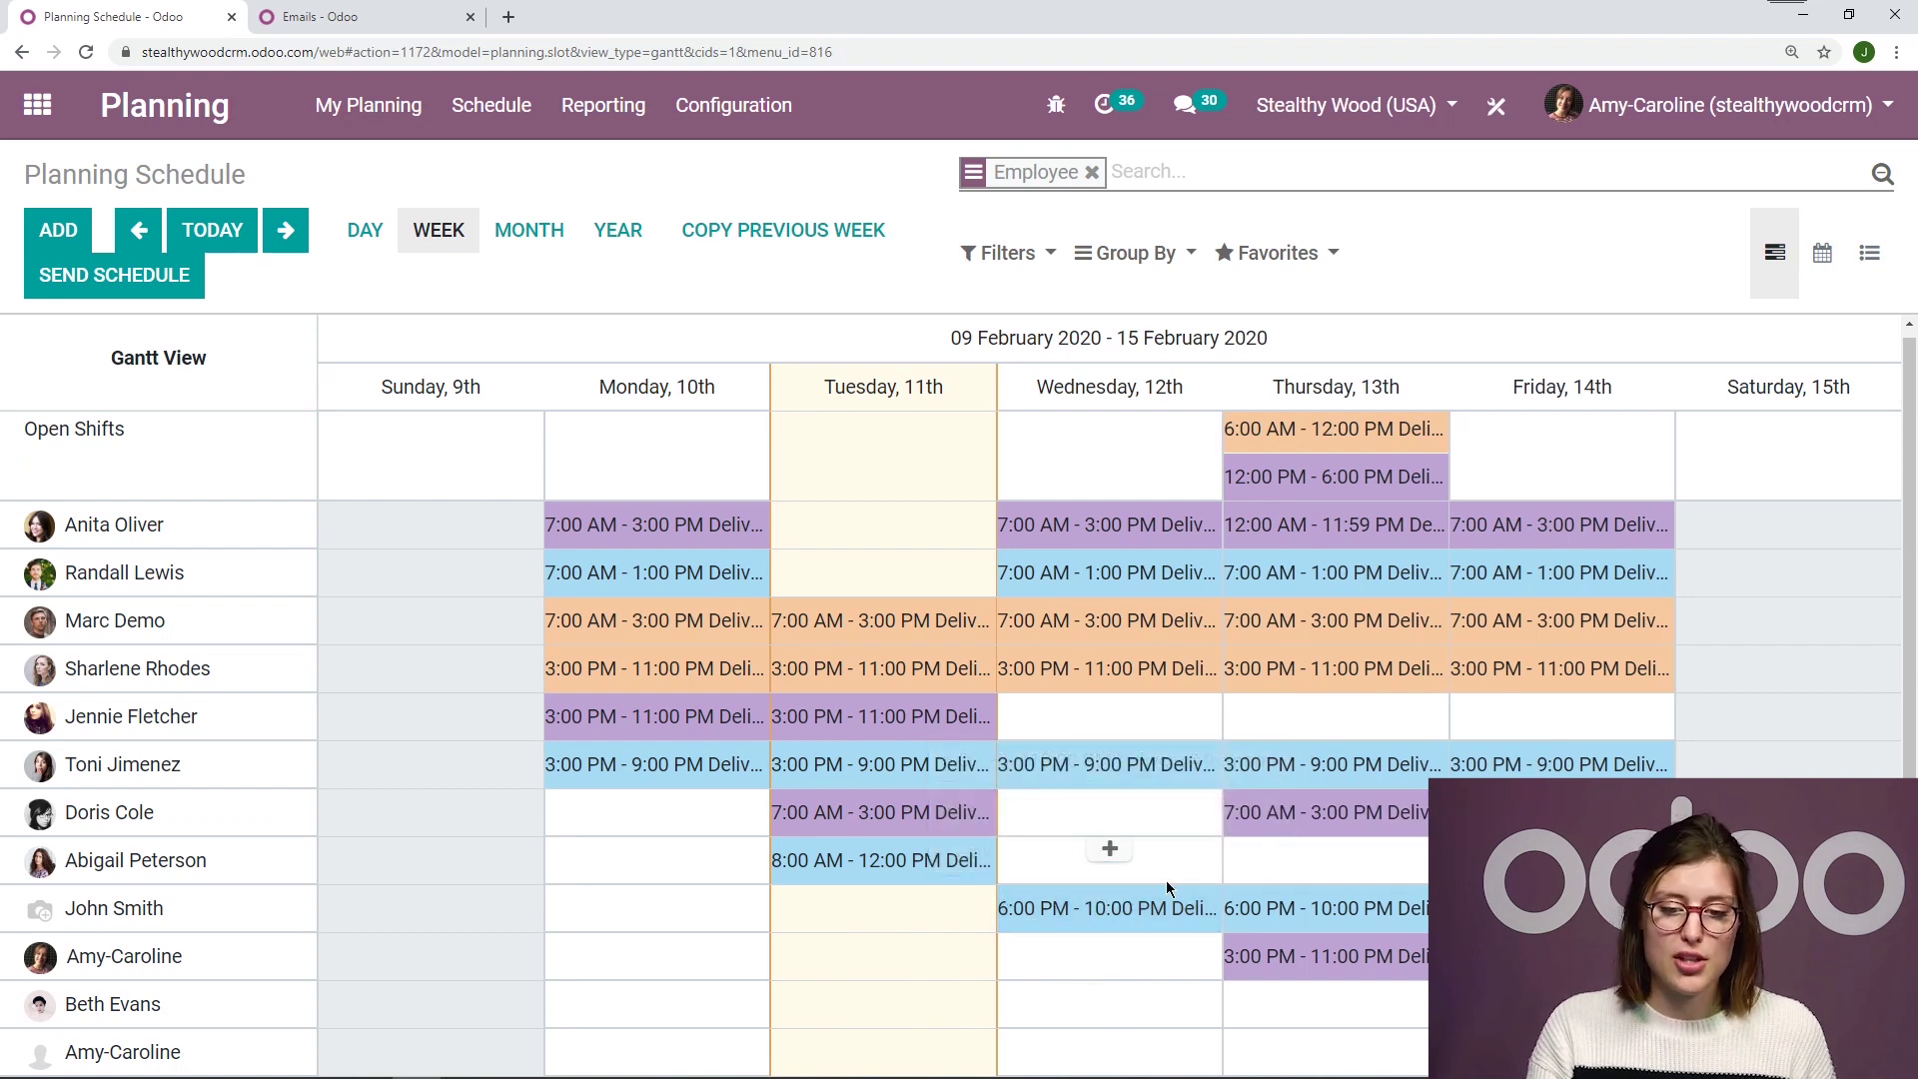
Step: Browse the sent planning emails and open John Smith's planning page from his email
click(360, 18)
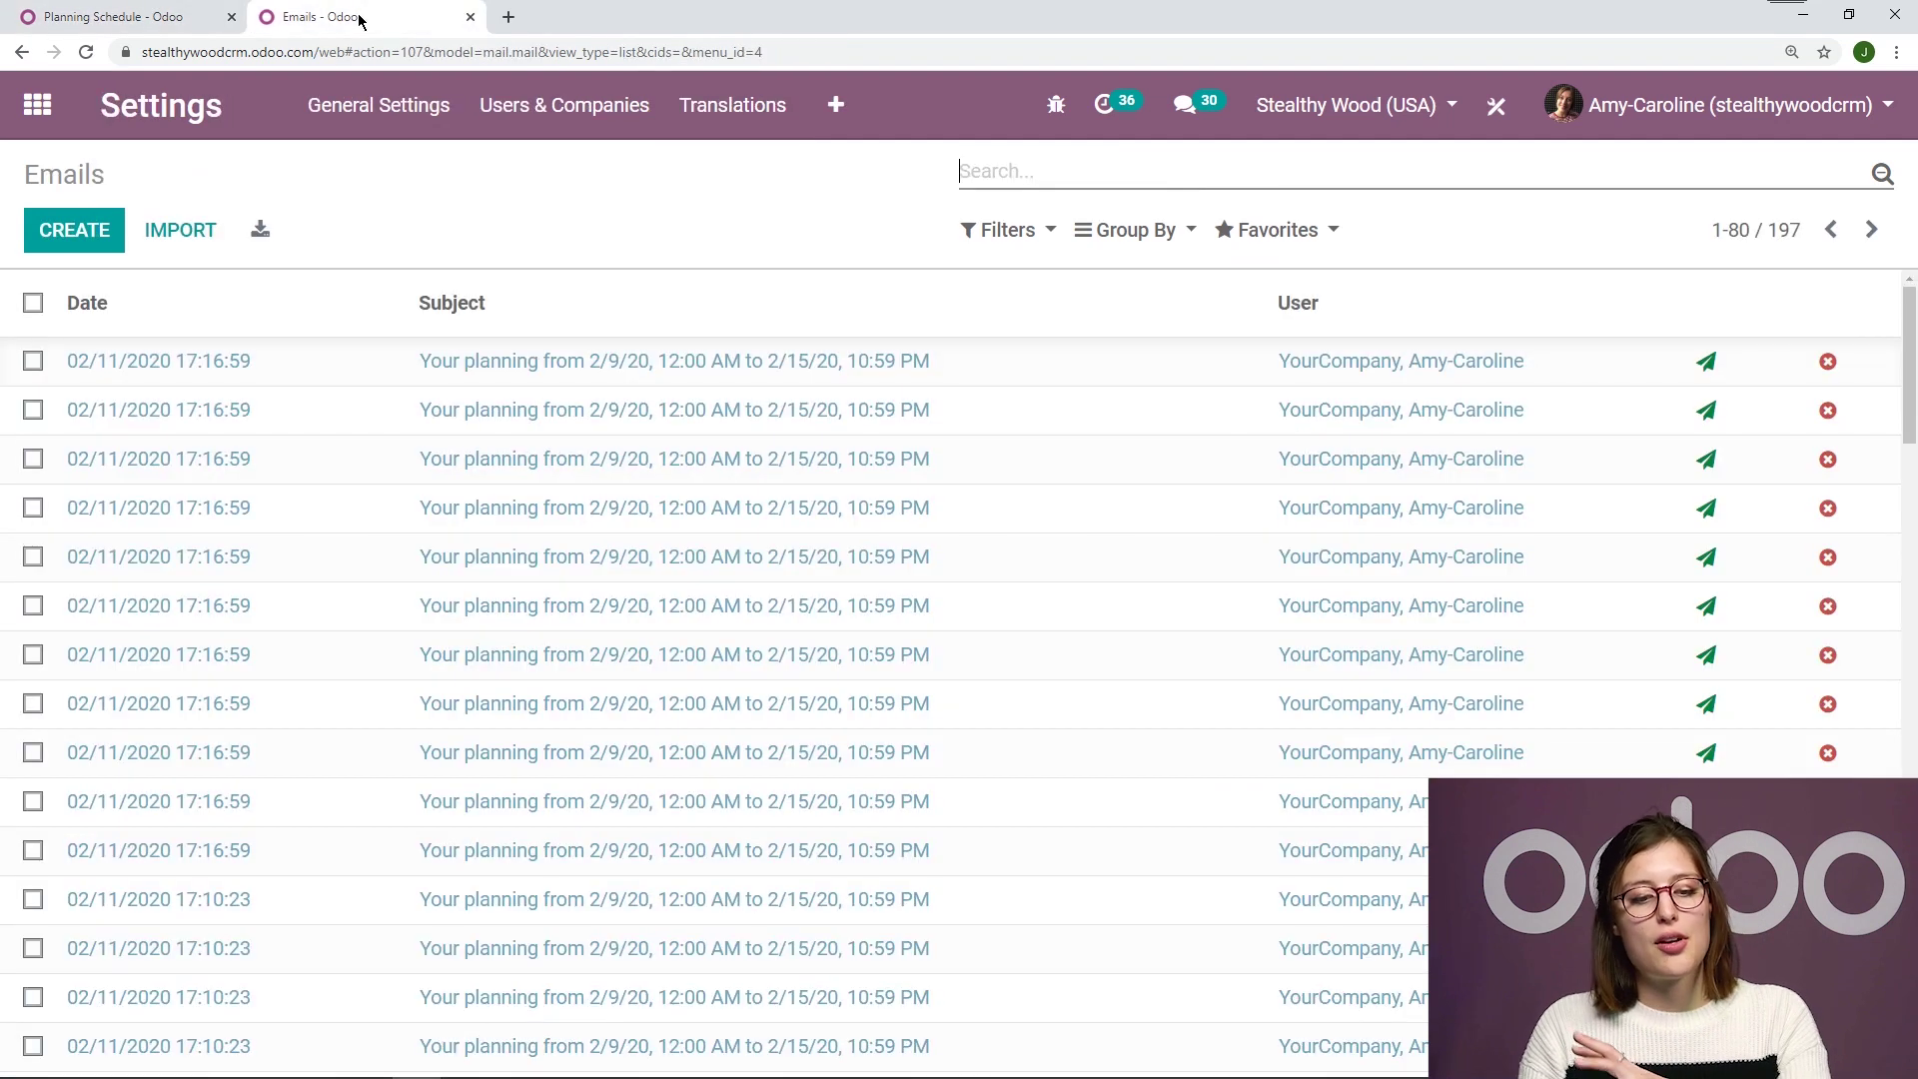
click(1202, 408)
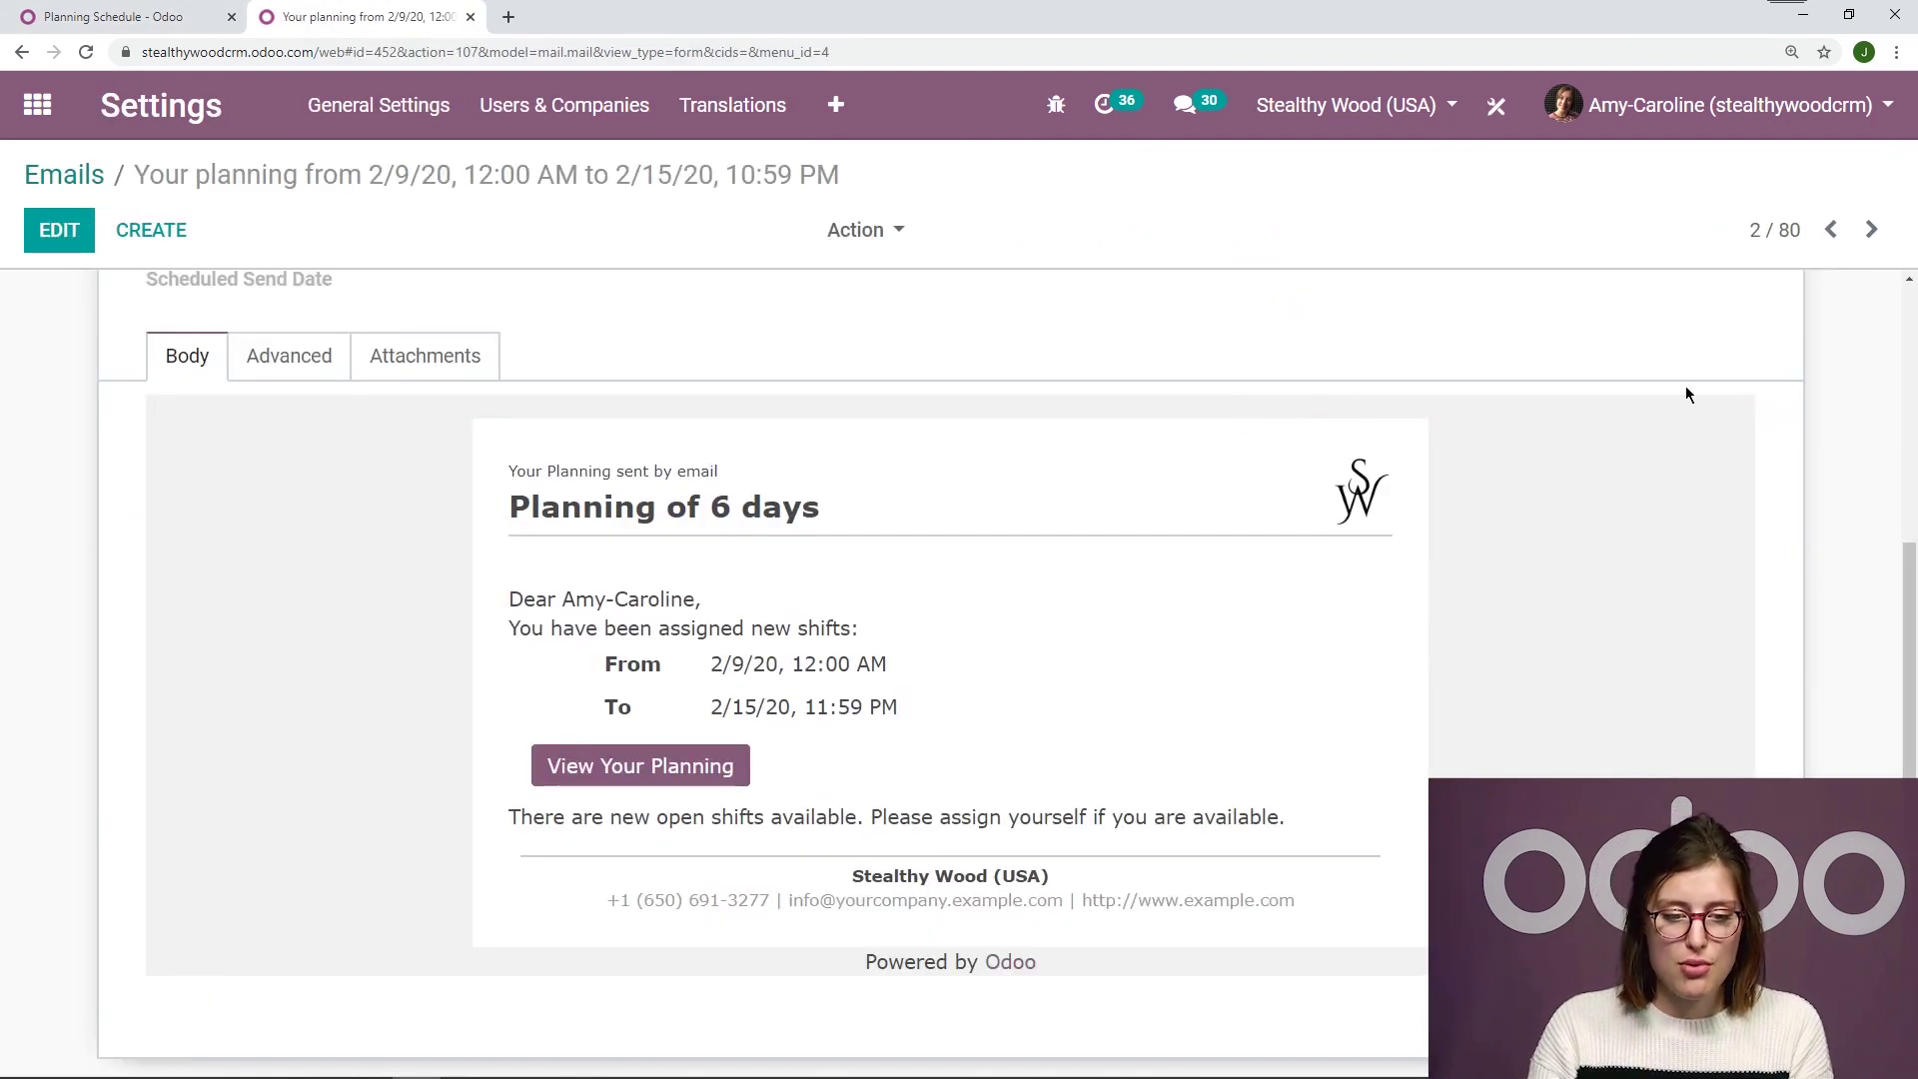
scroll(1684, 386, up, 3)
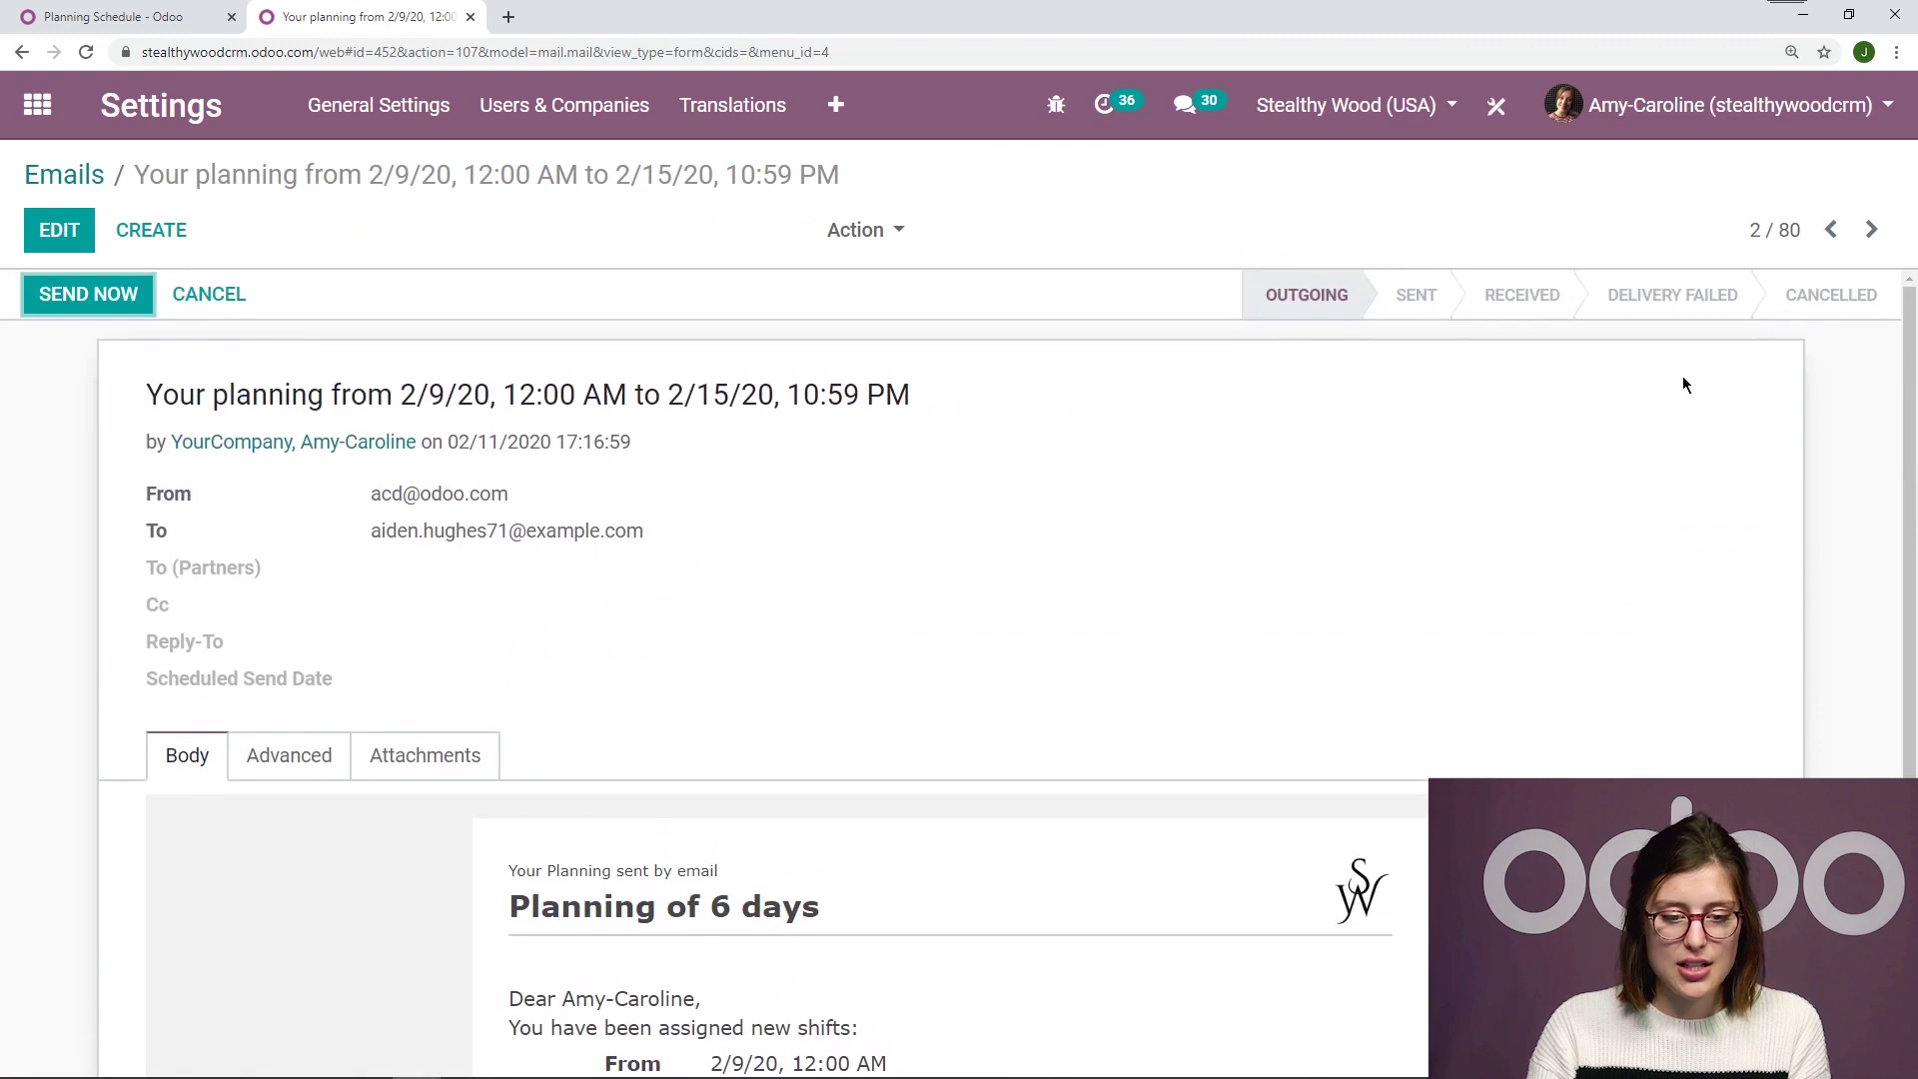
click(1872, 233)
scroll(1169, 485, down, 3)
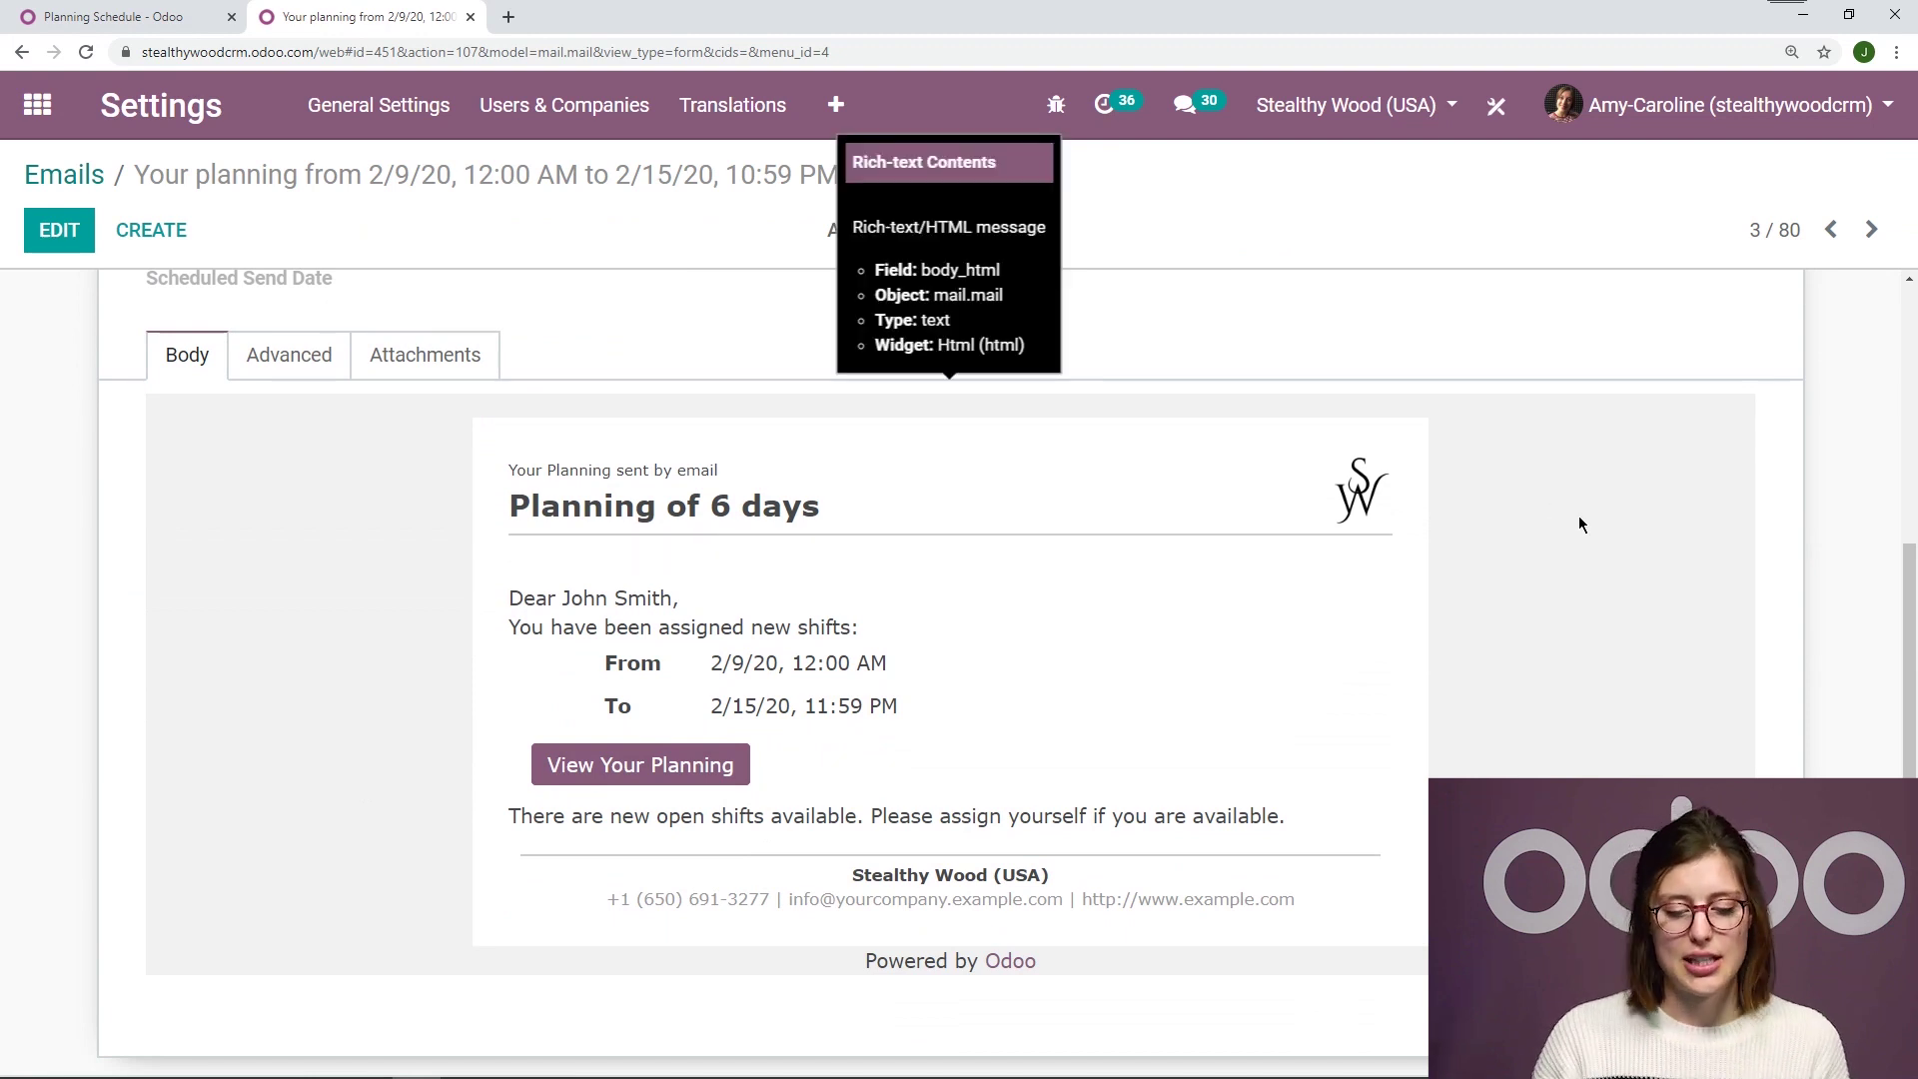
click(661, 764)
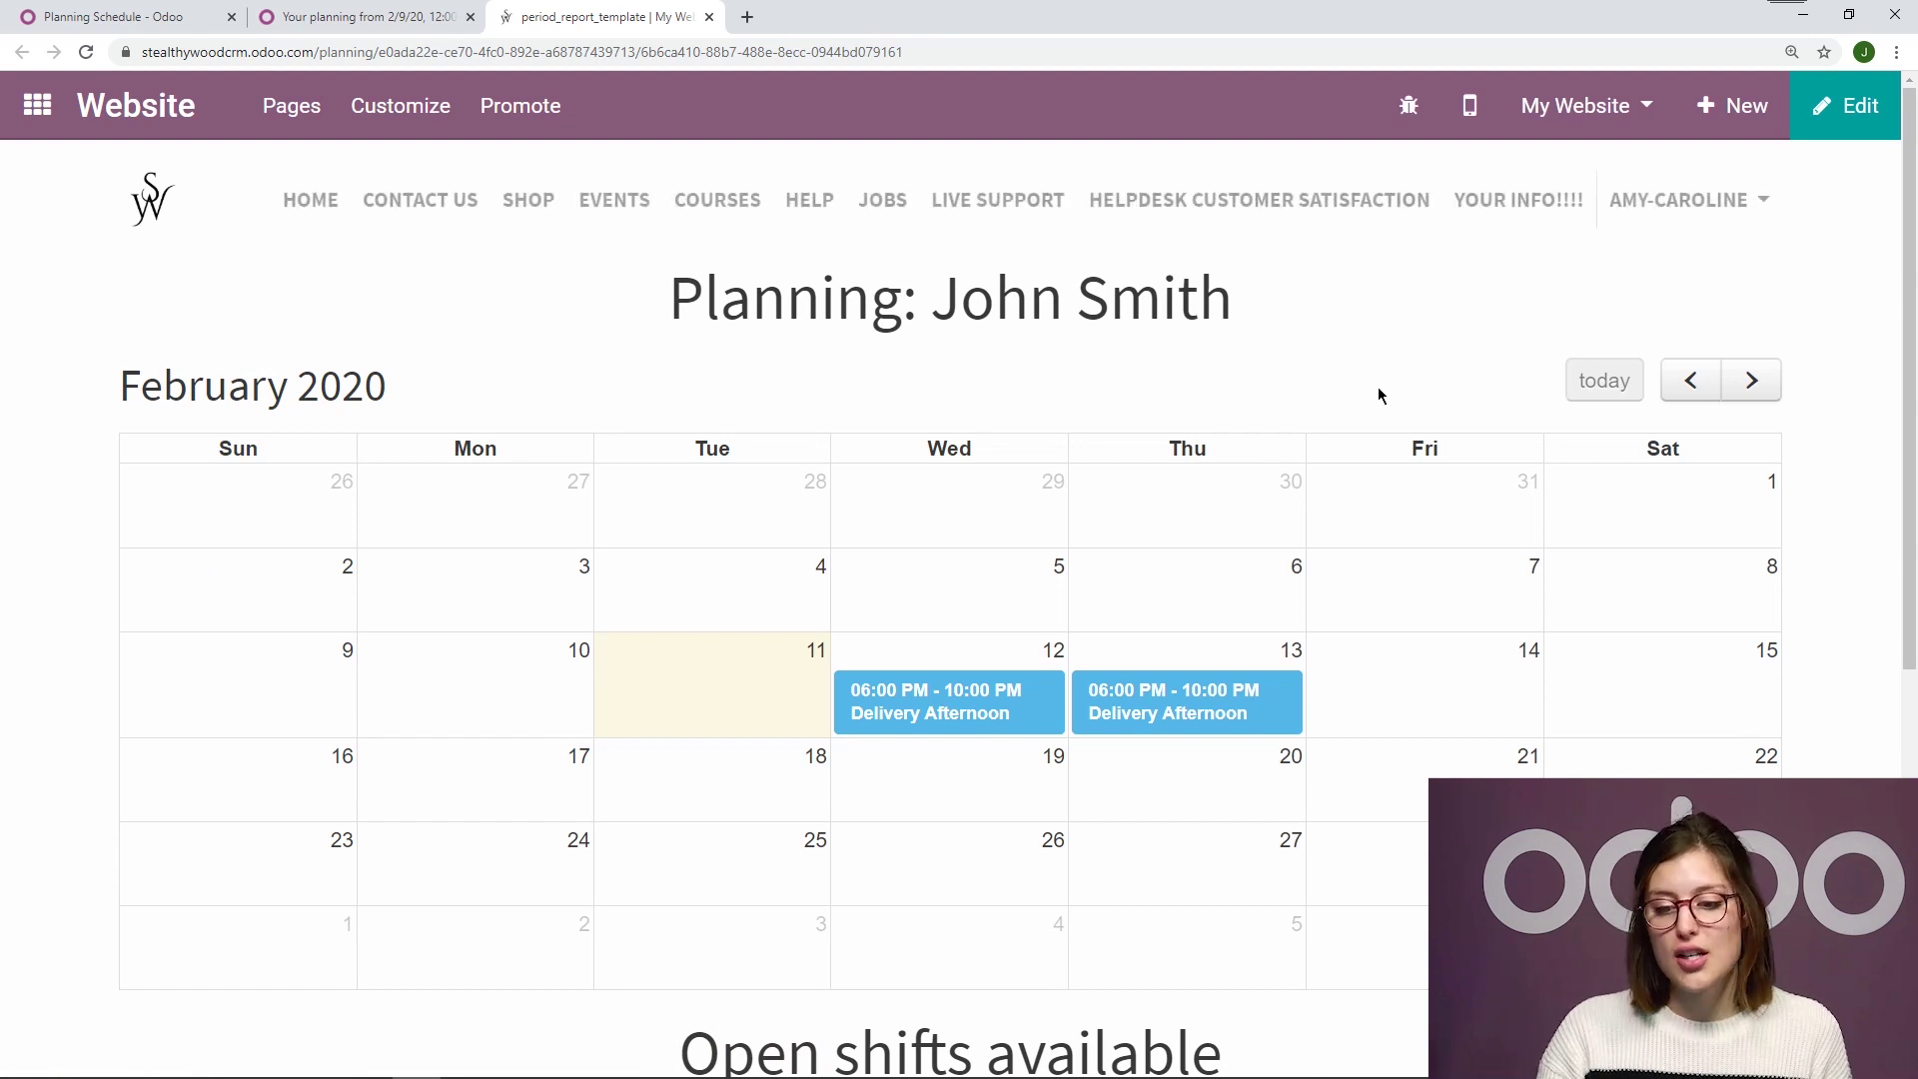
Step: Point out the title of John Smith's planning page
drag(1243, 290, 871, 300)
click(1353, 270)
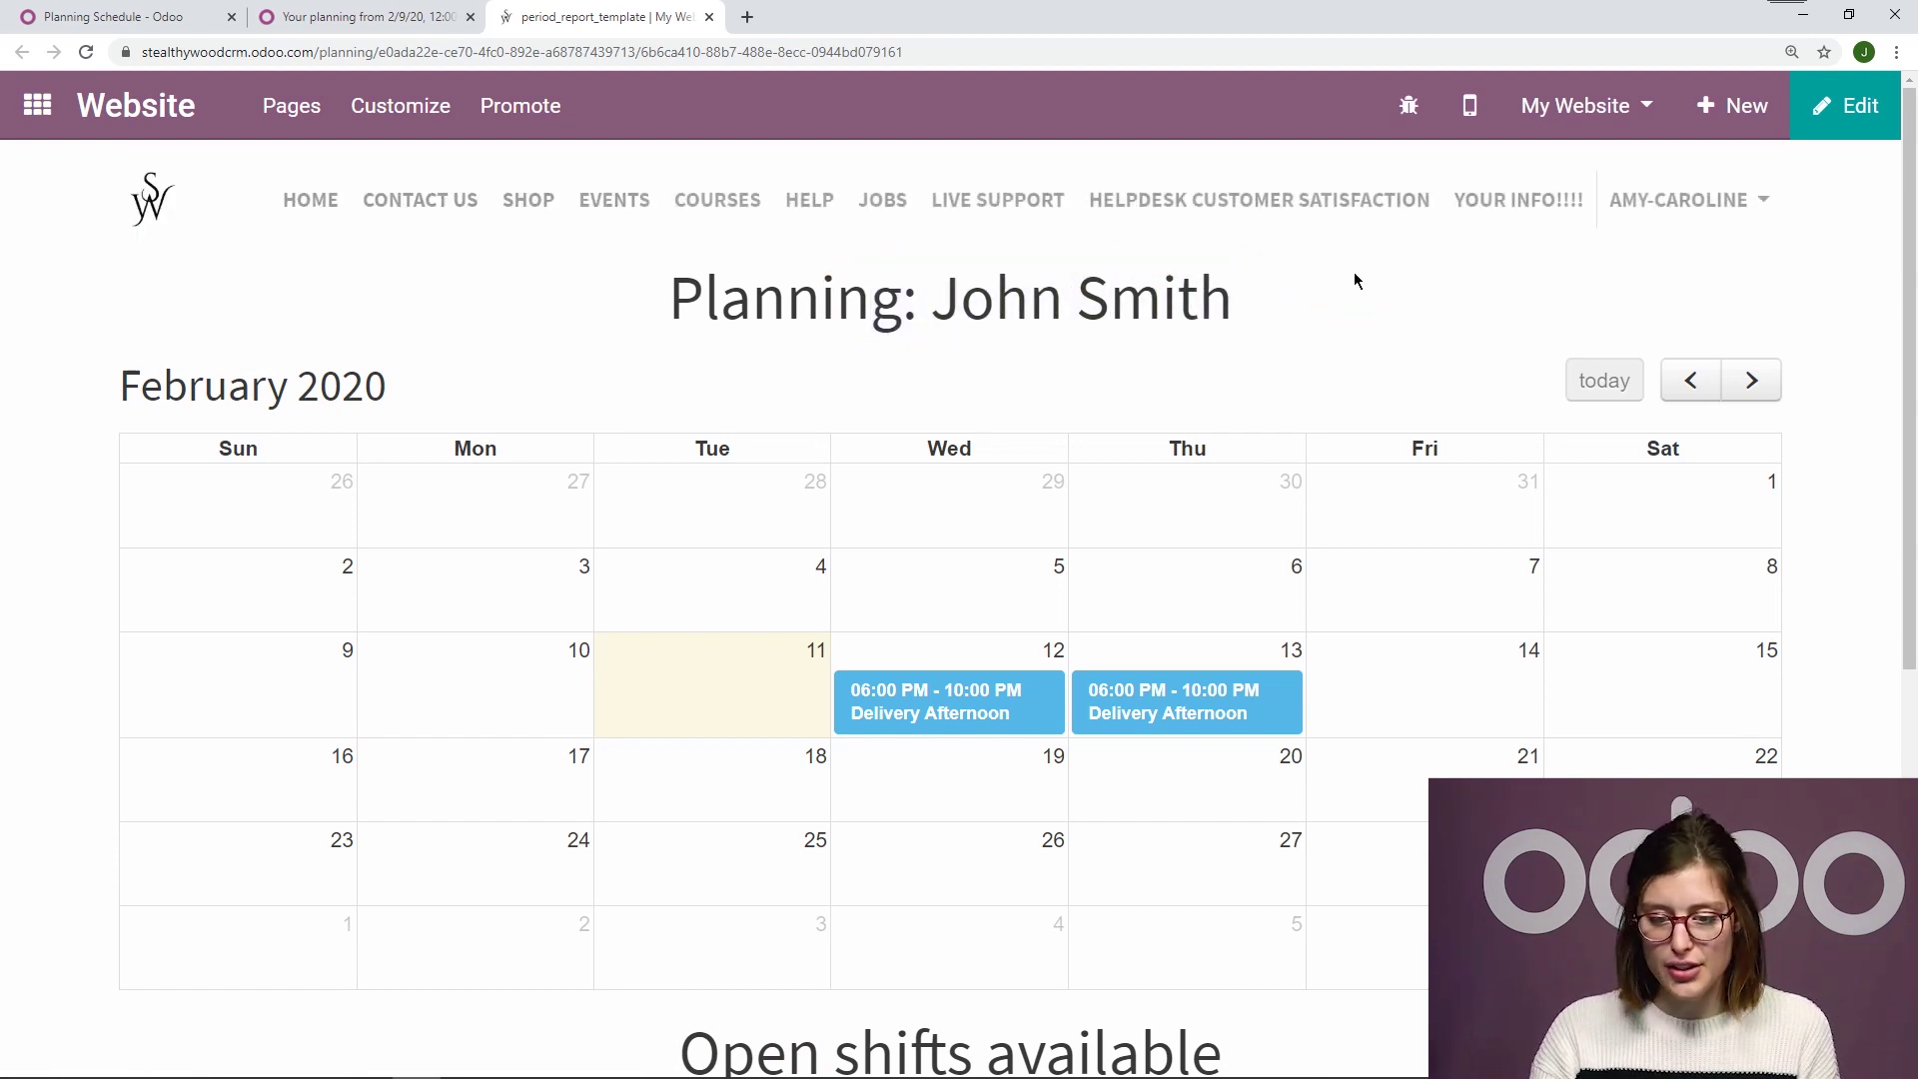
scroll(1357, 272, down, 1)
scroll(1050, 480, down, 2)
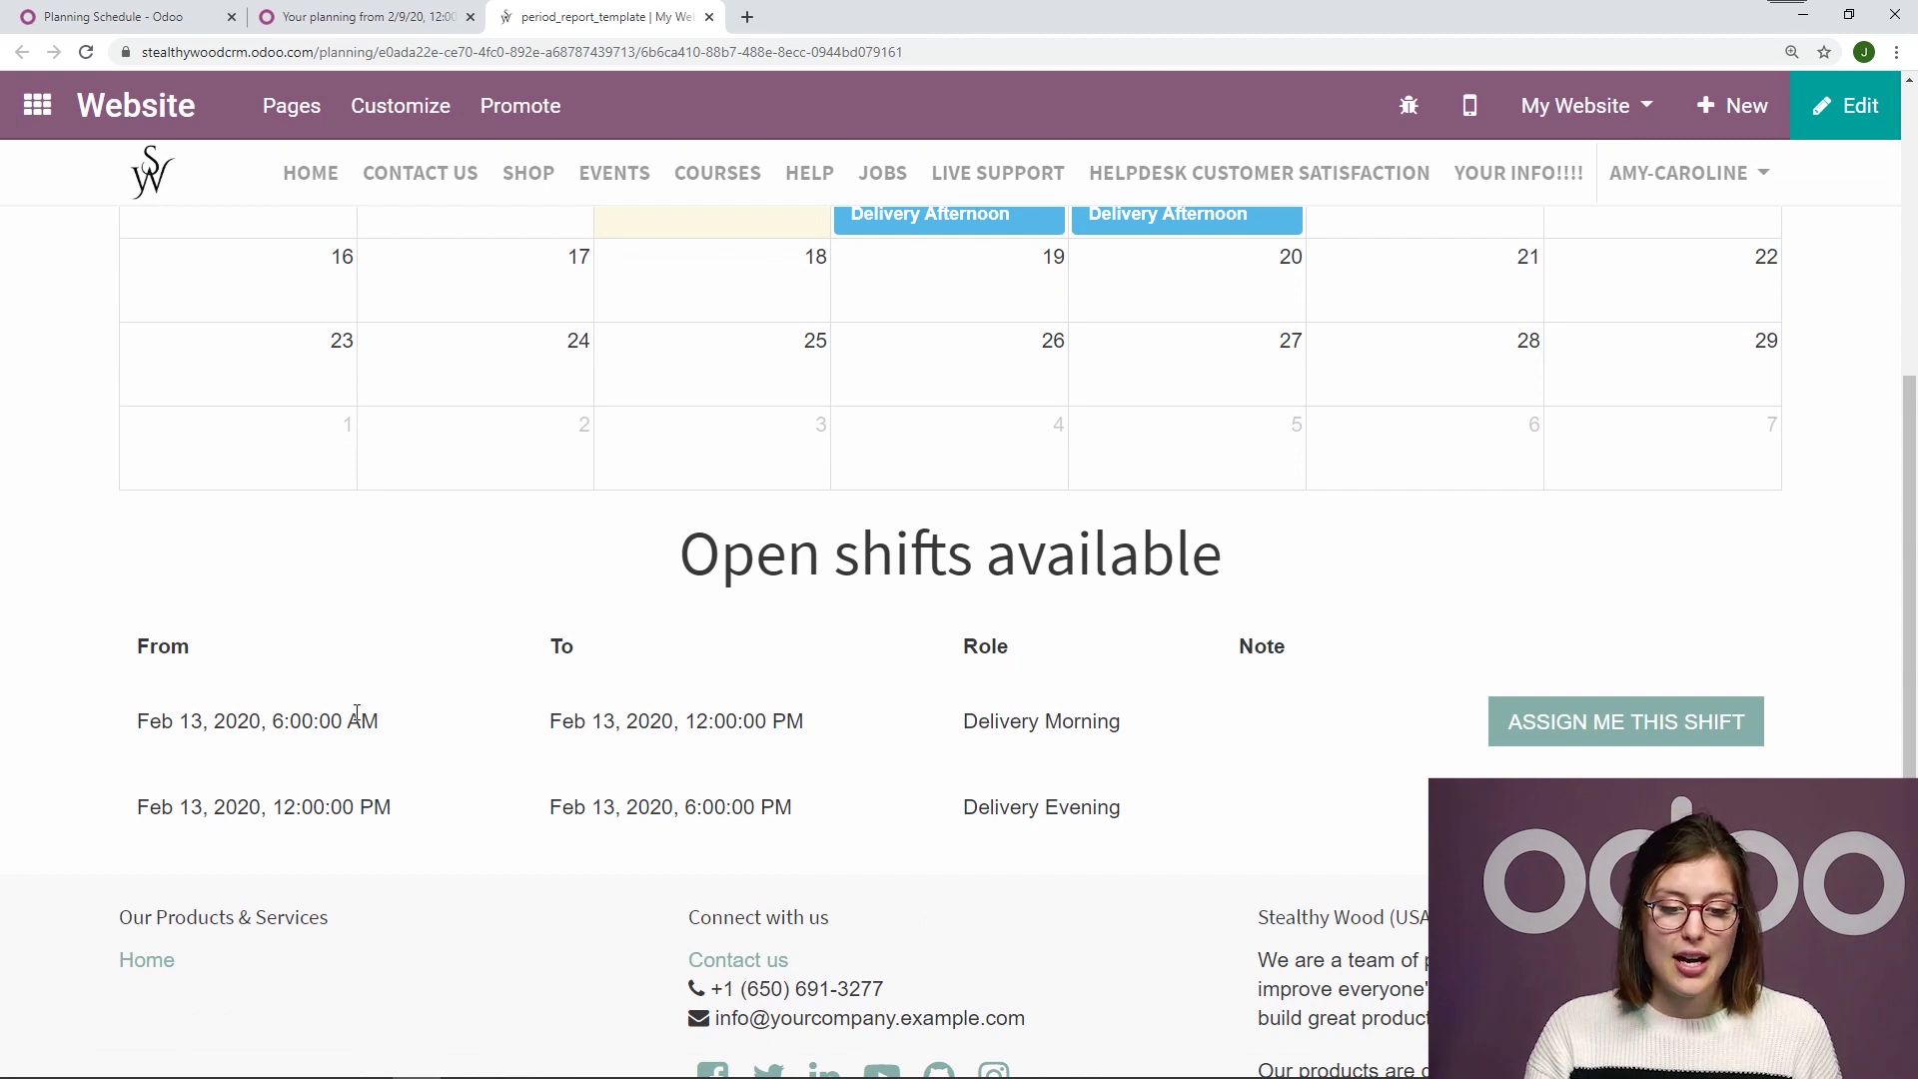
scroll(899, 728, up, 2)
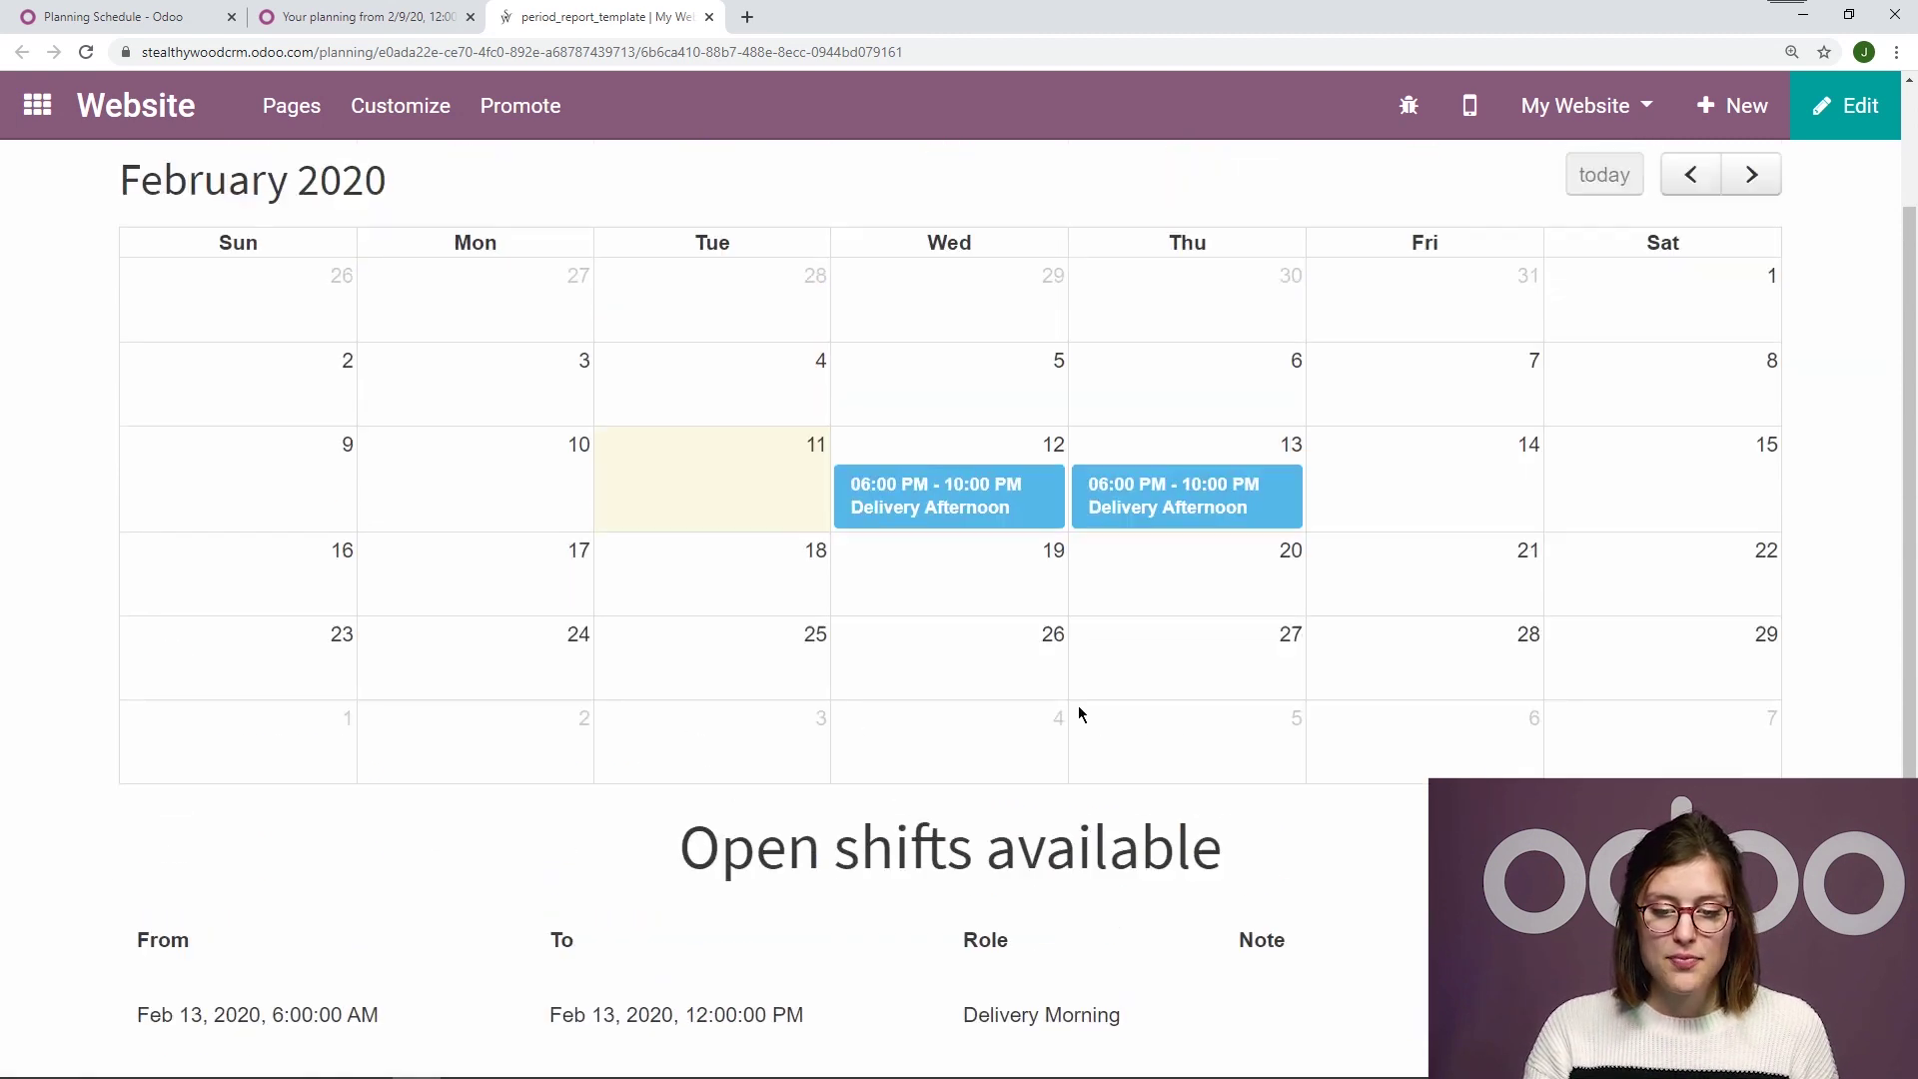
scroll(1079, 715, up, 1)
scroll(1104, 705, down, 1)
scroll(1130, 655, up, 1)
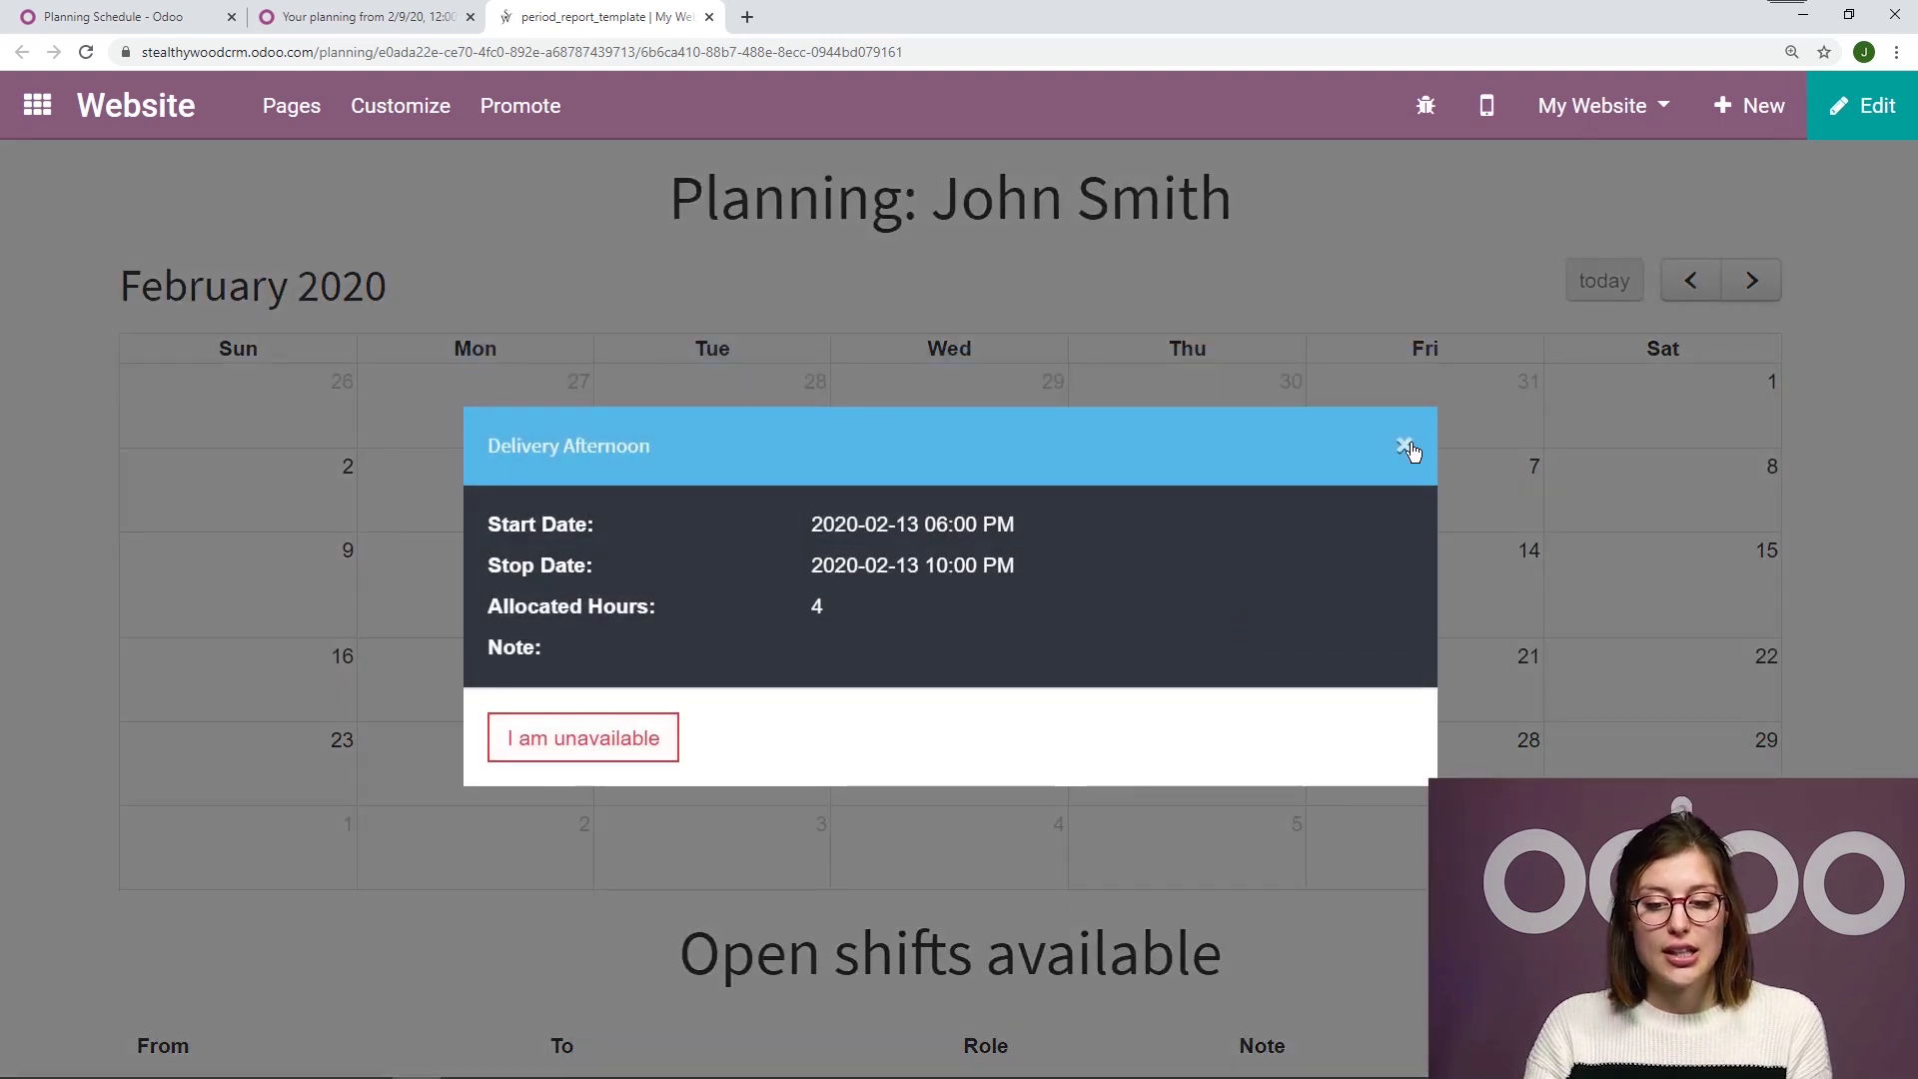
Step: Mark John Smith unavailable for the Thu 13 Delivery Afternoon shift
click(1403, 446)
click(1192, 622)
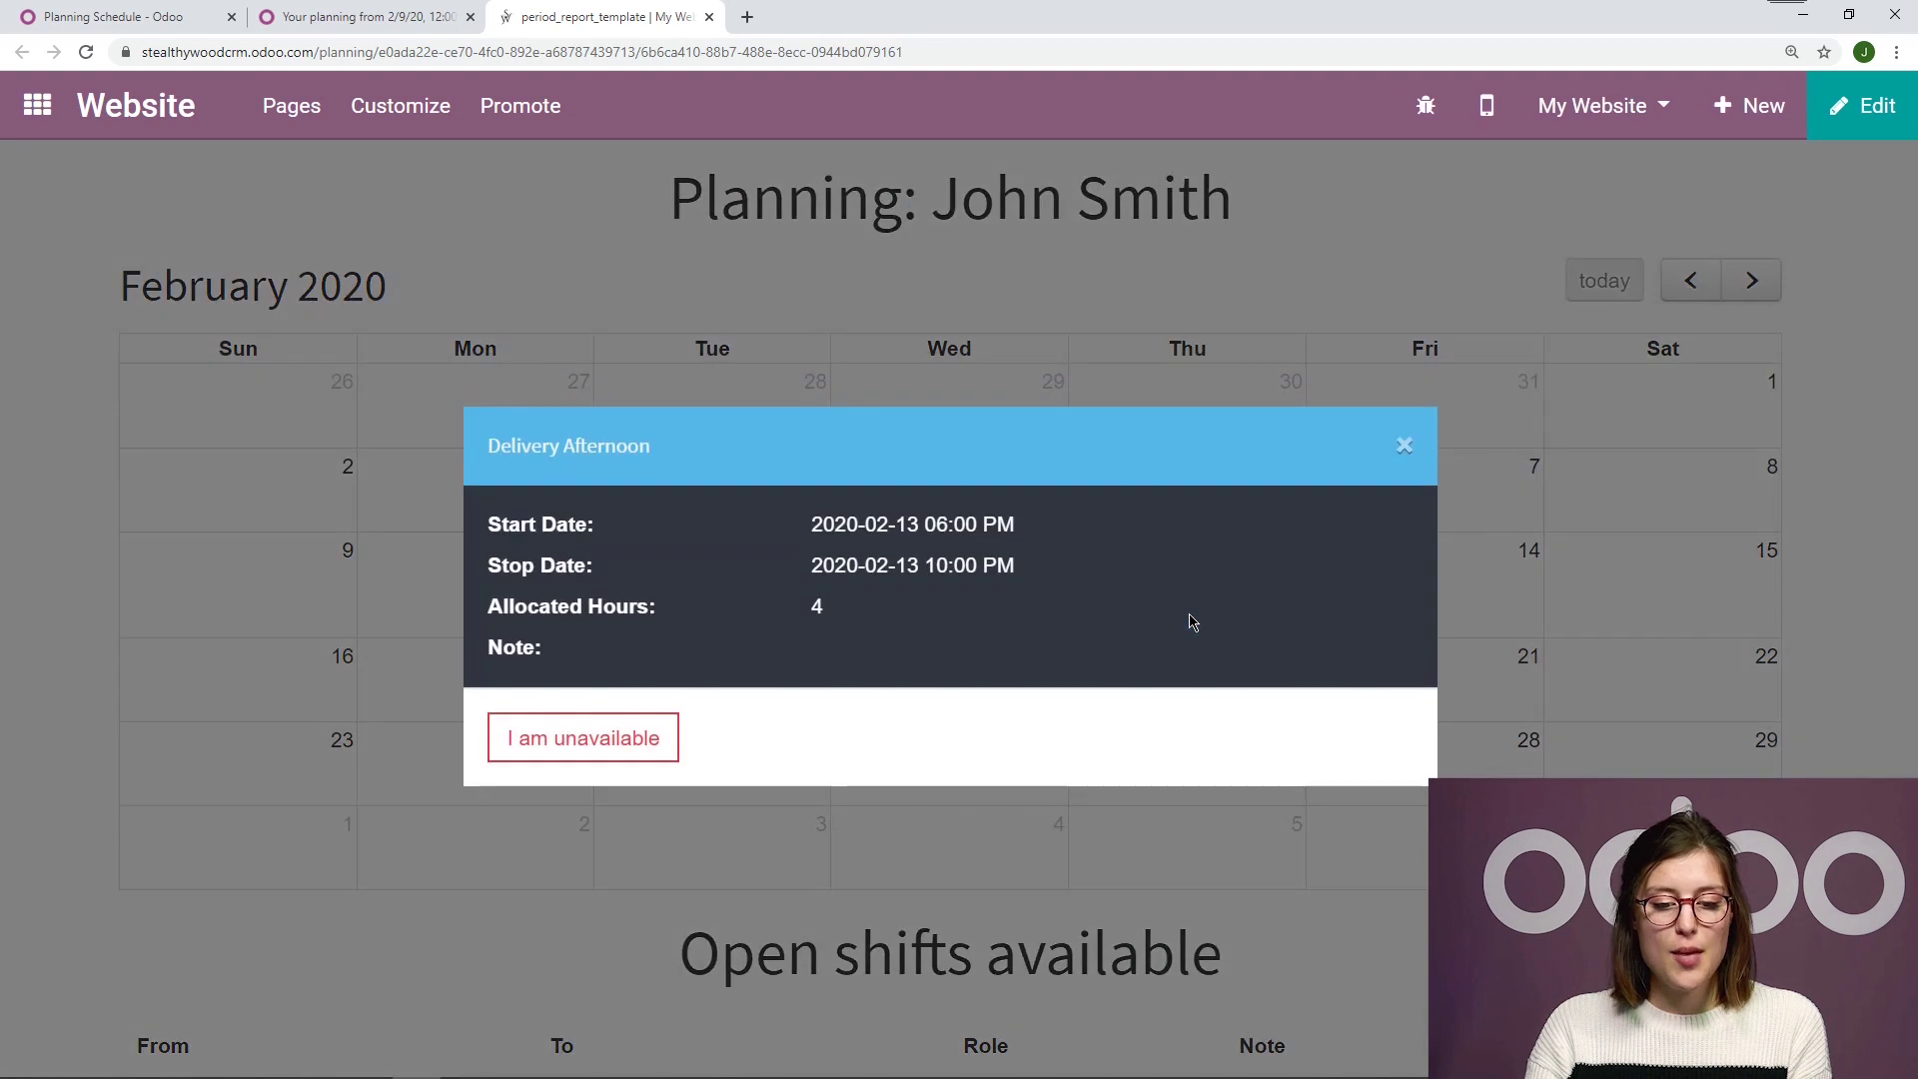
click(568, 759)
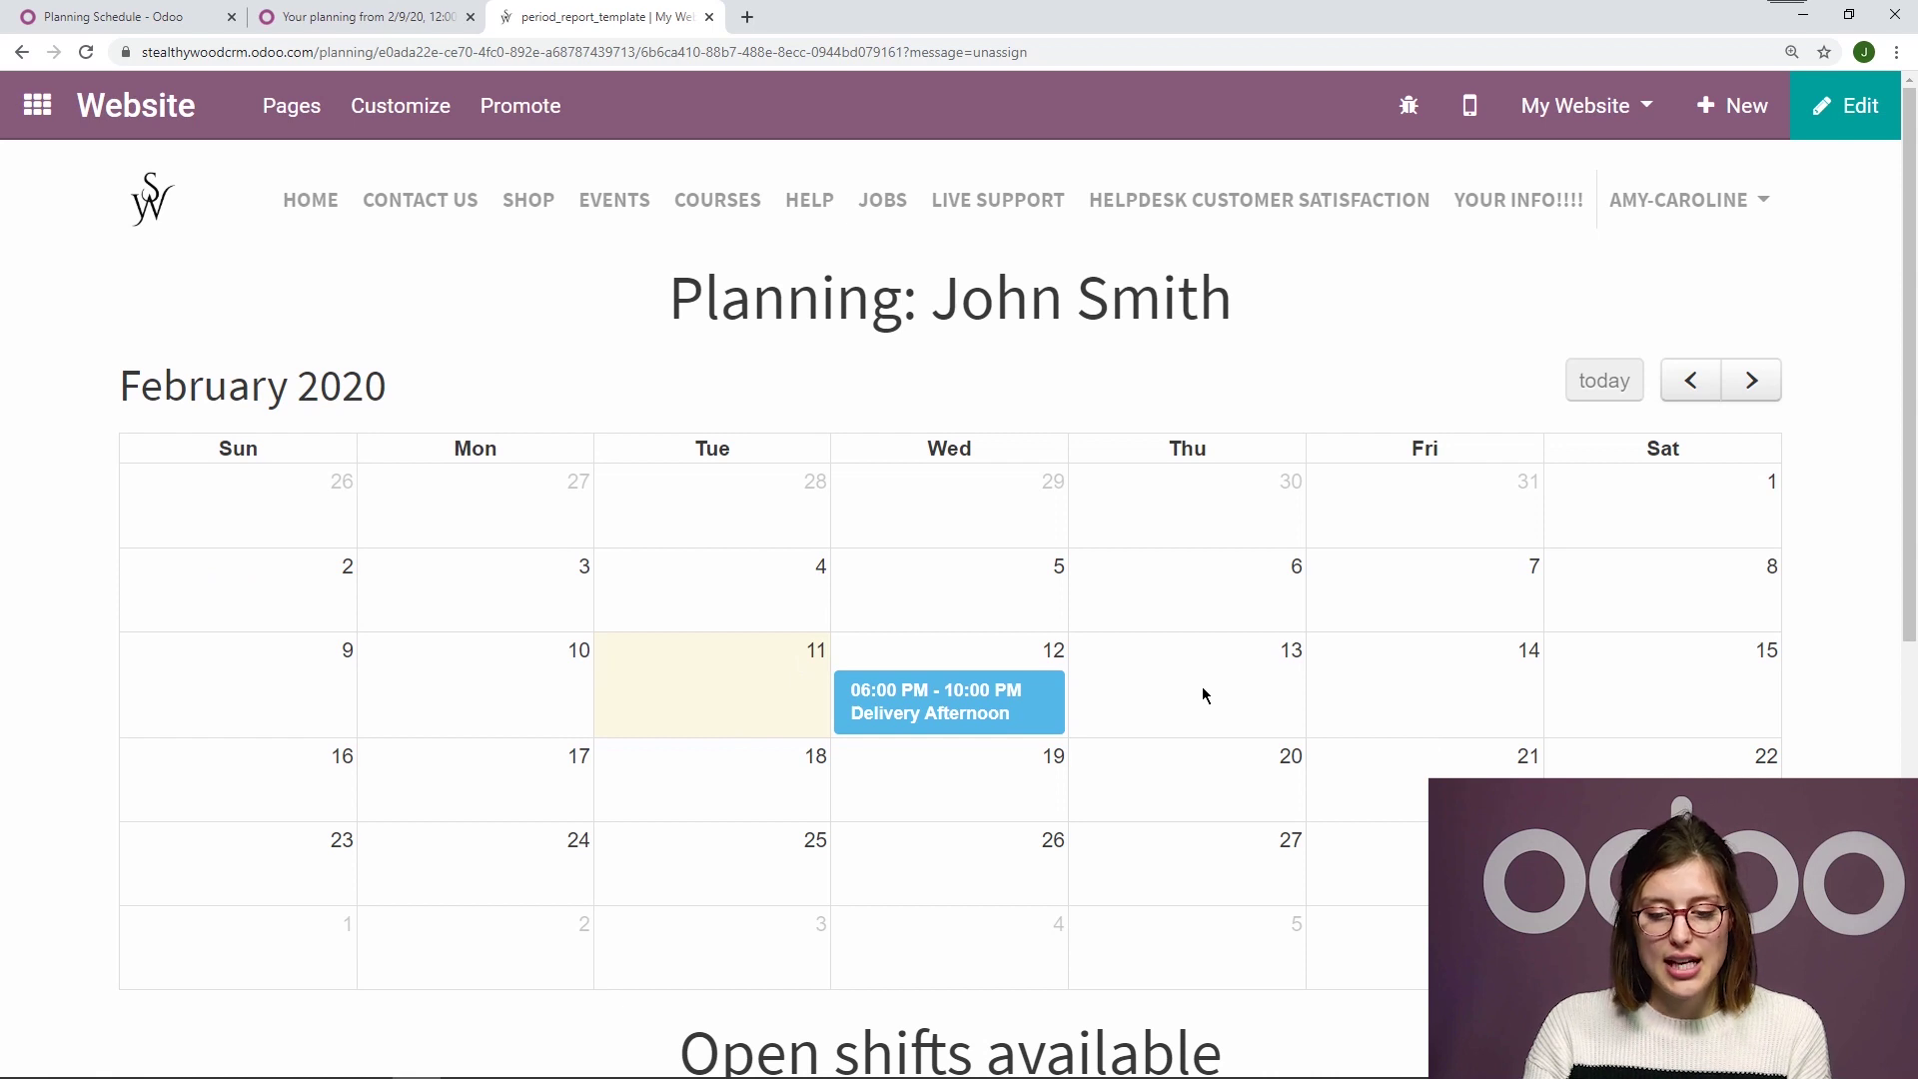
scroll(1202, 694, down, 4)
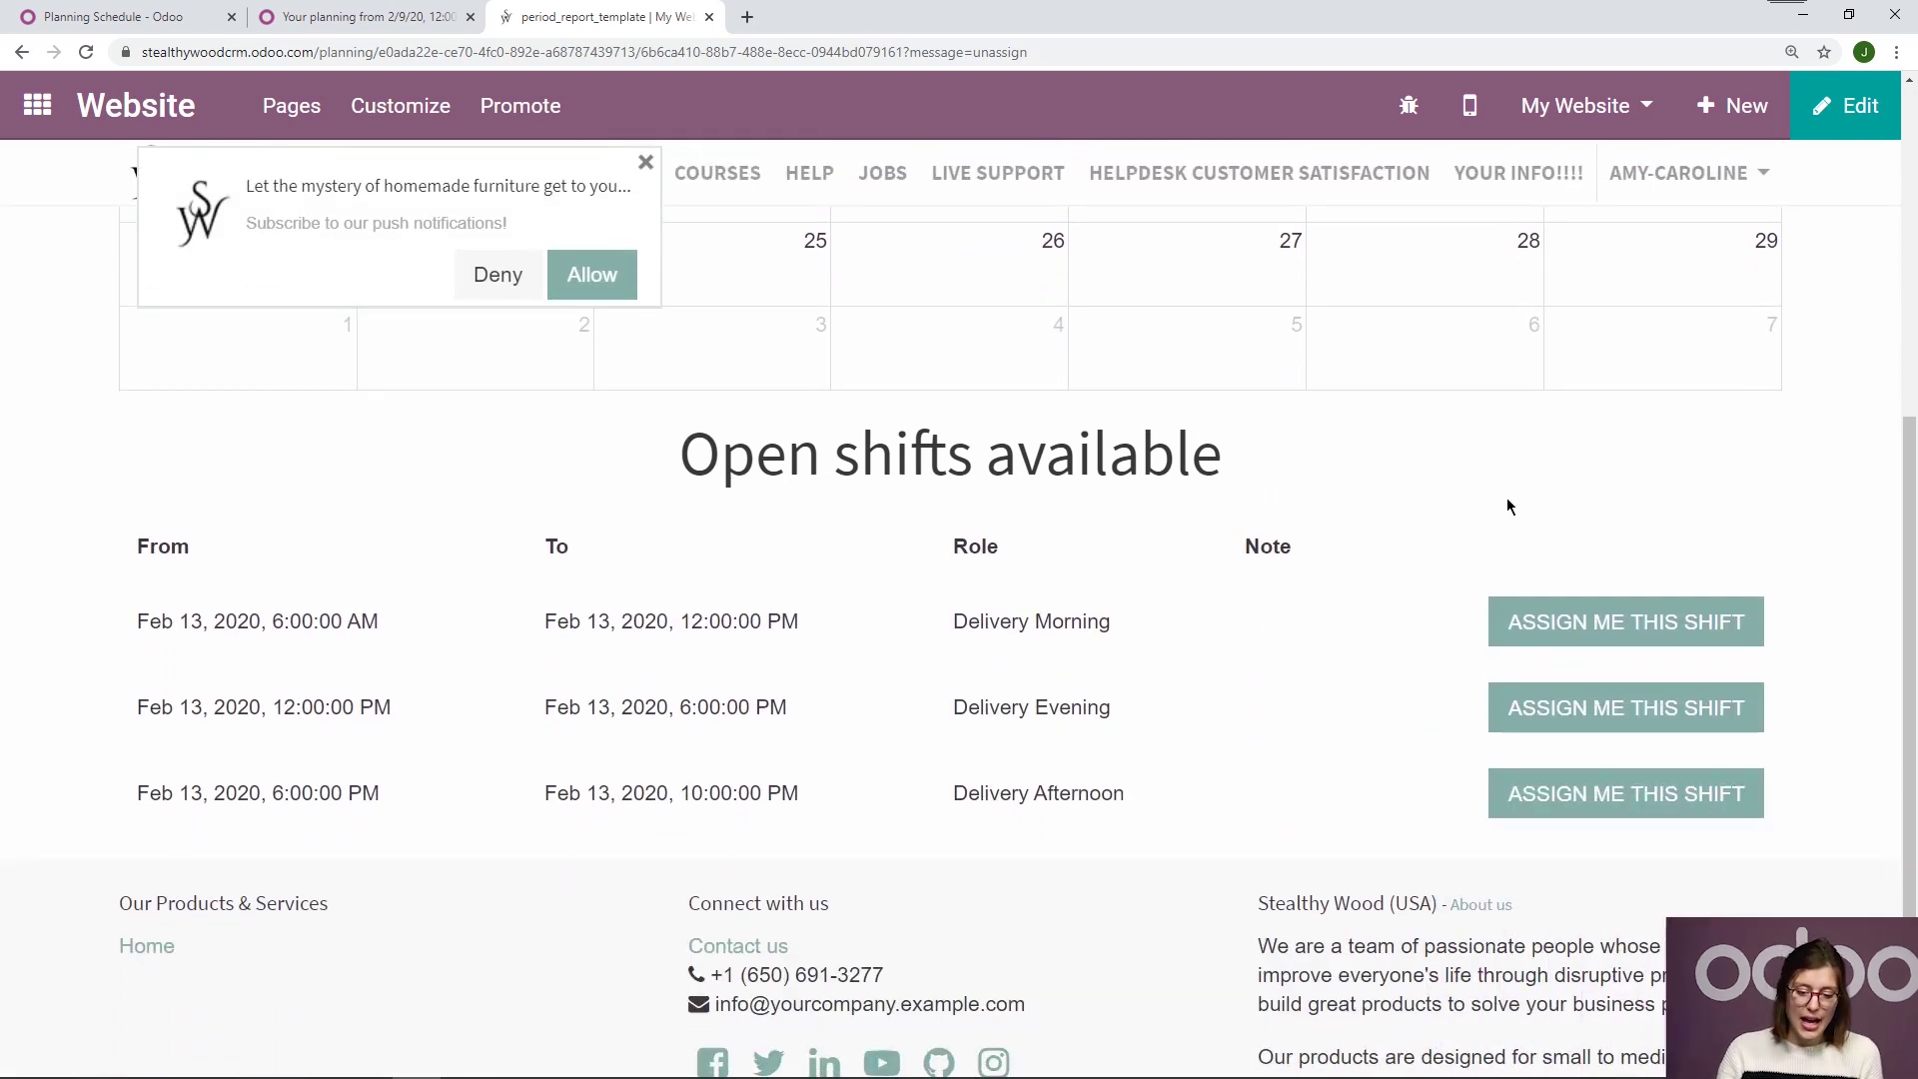
scroll(1509, 508, up, 1)
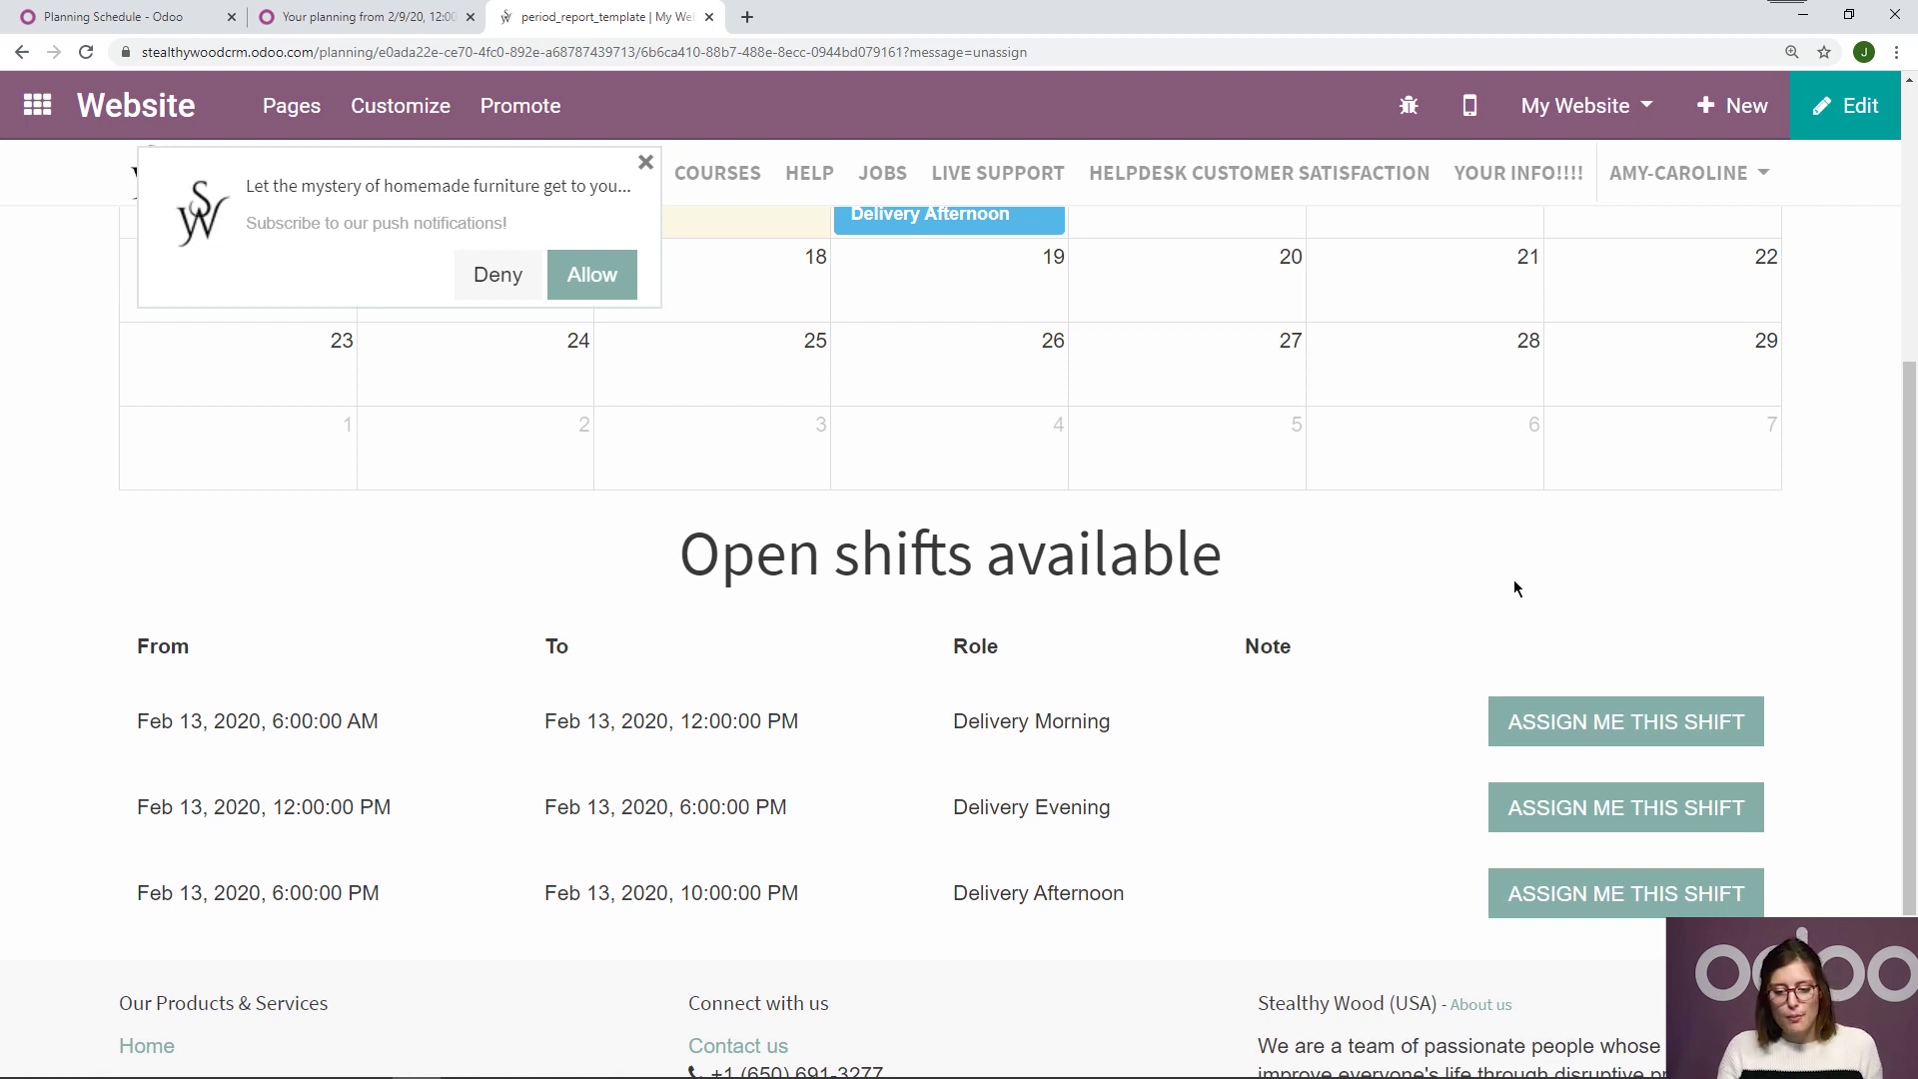
Step: Claim the Thursday 6 AM–12 PM Delivery Morning open shift, then return to Planning Schedule
click(1599, 739)
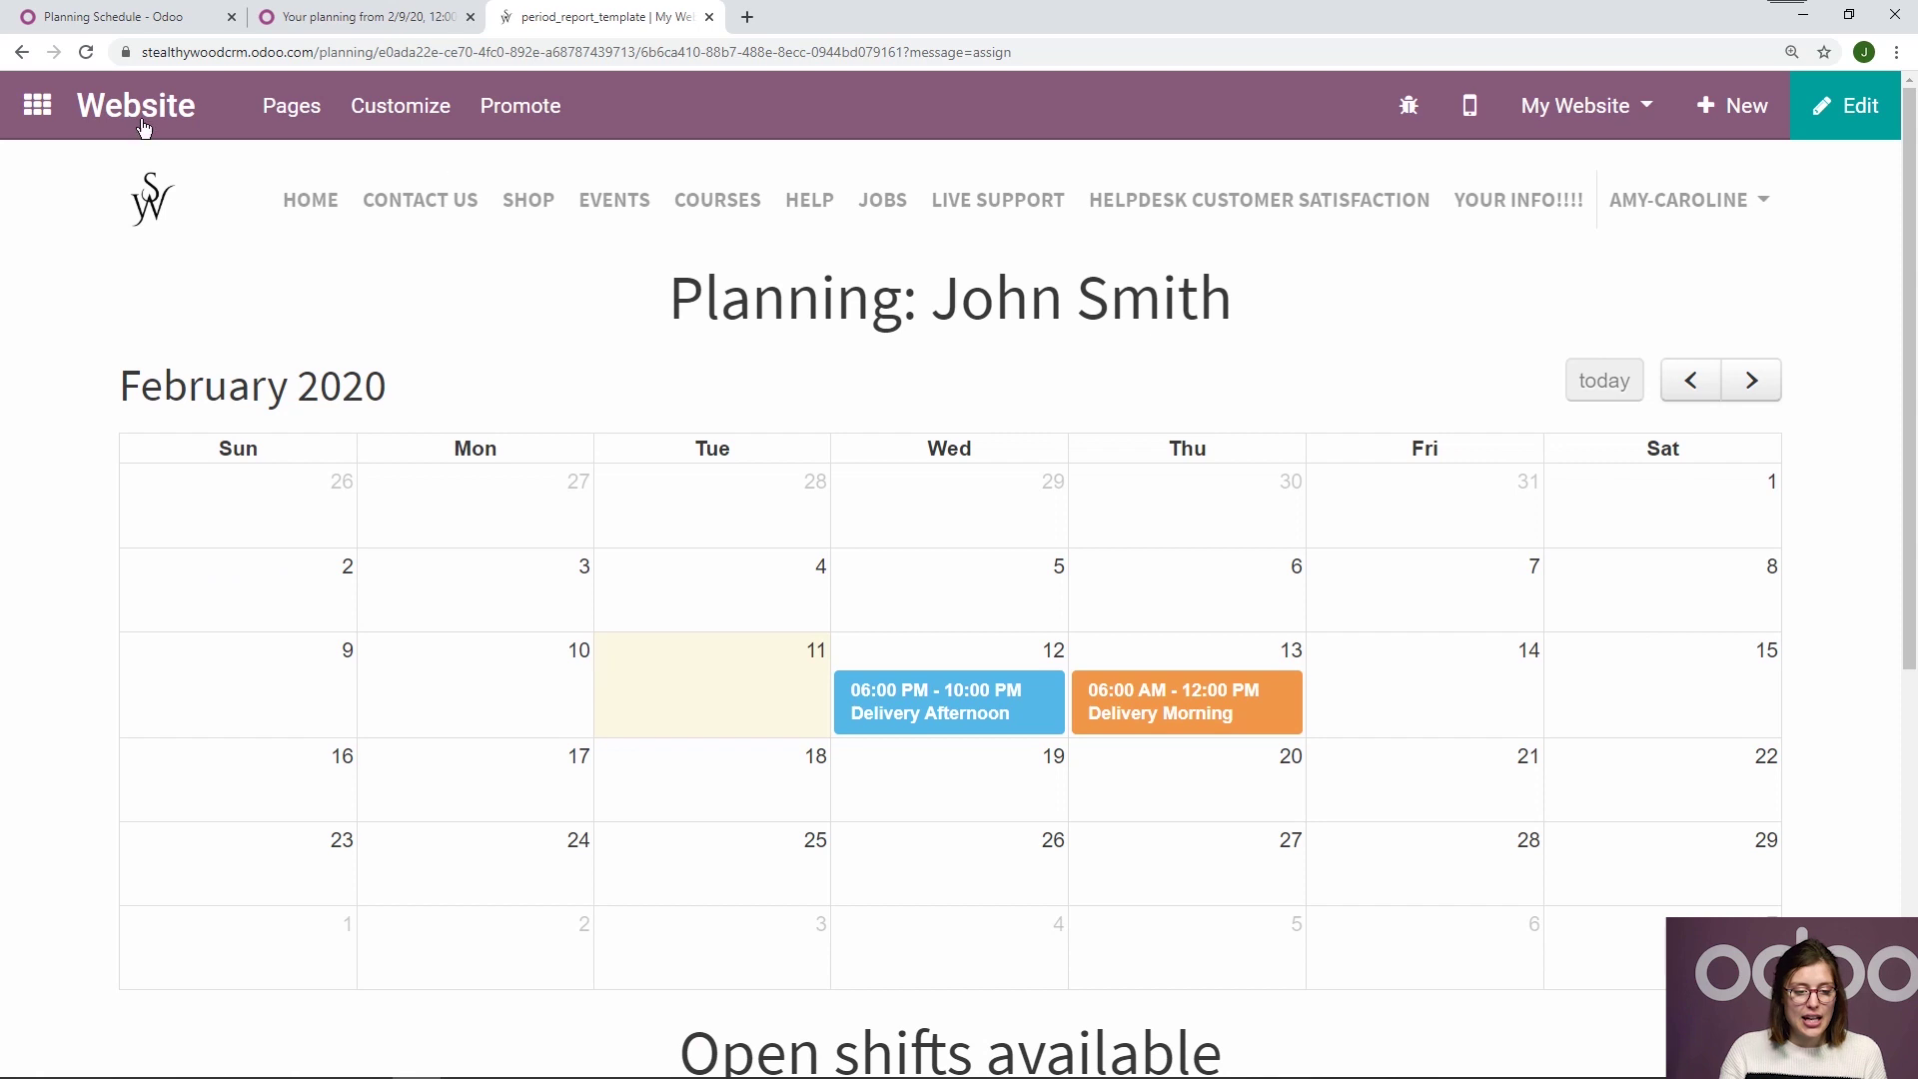
click(150, 17)
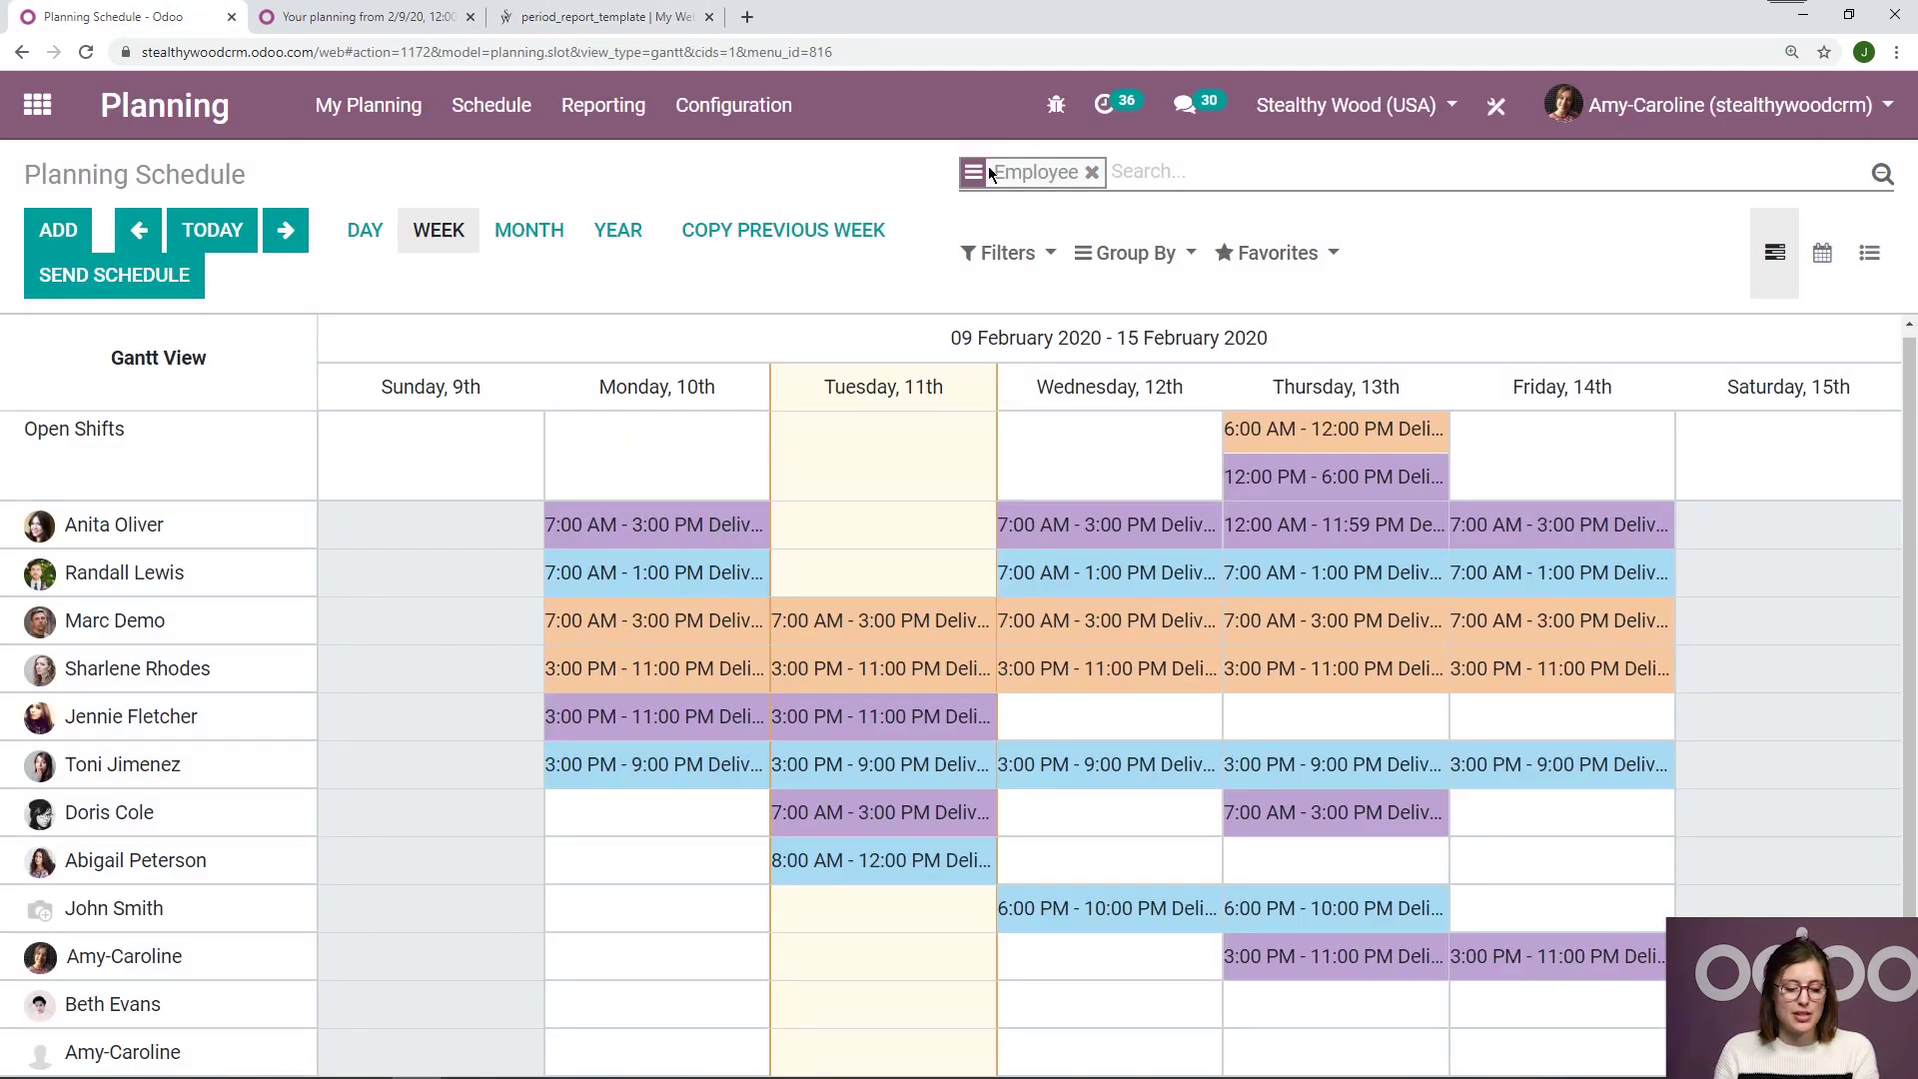
Step: Reload the Planning Schedule Gantt view with F5
key(F5)
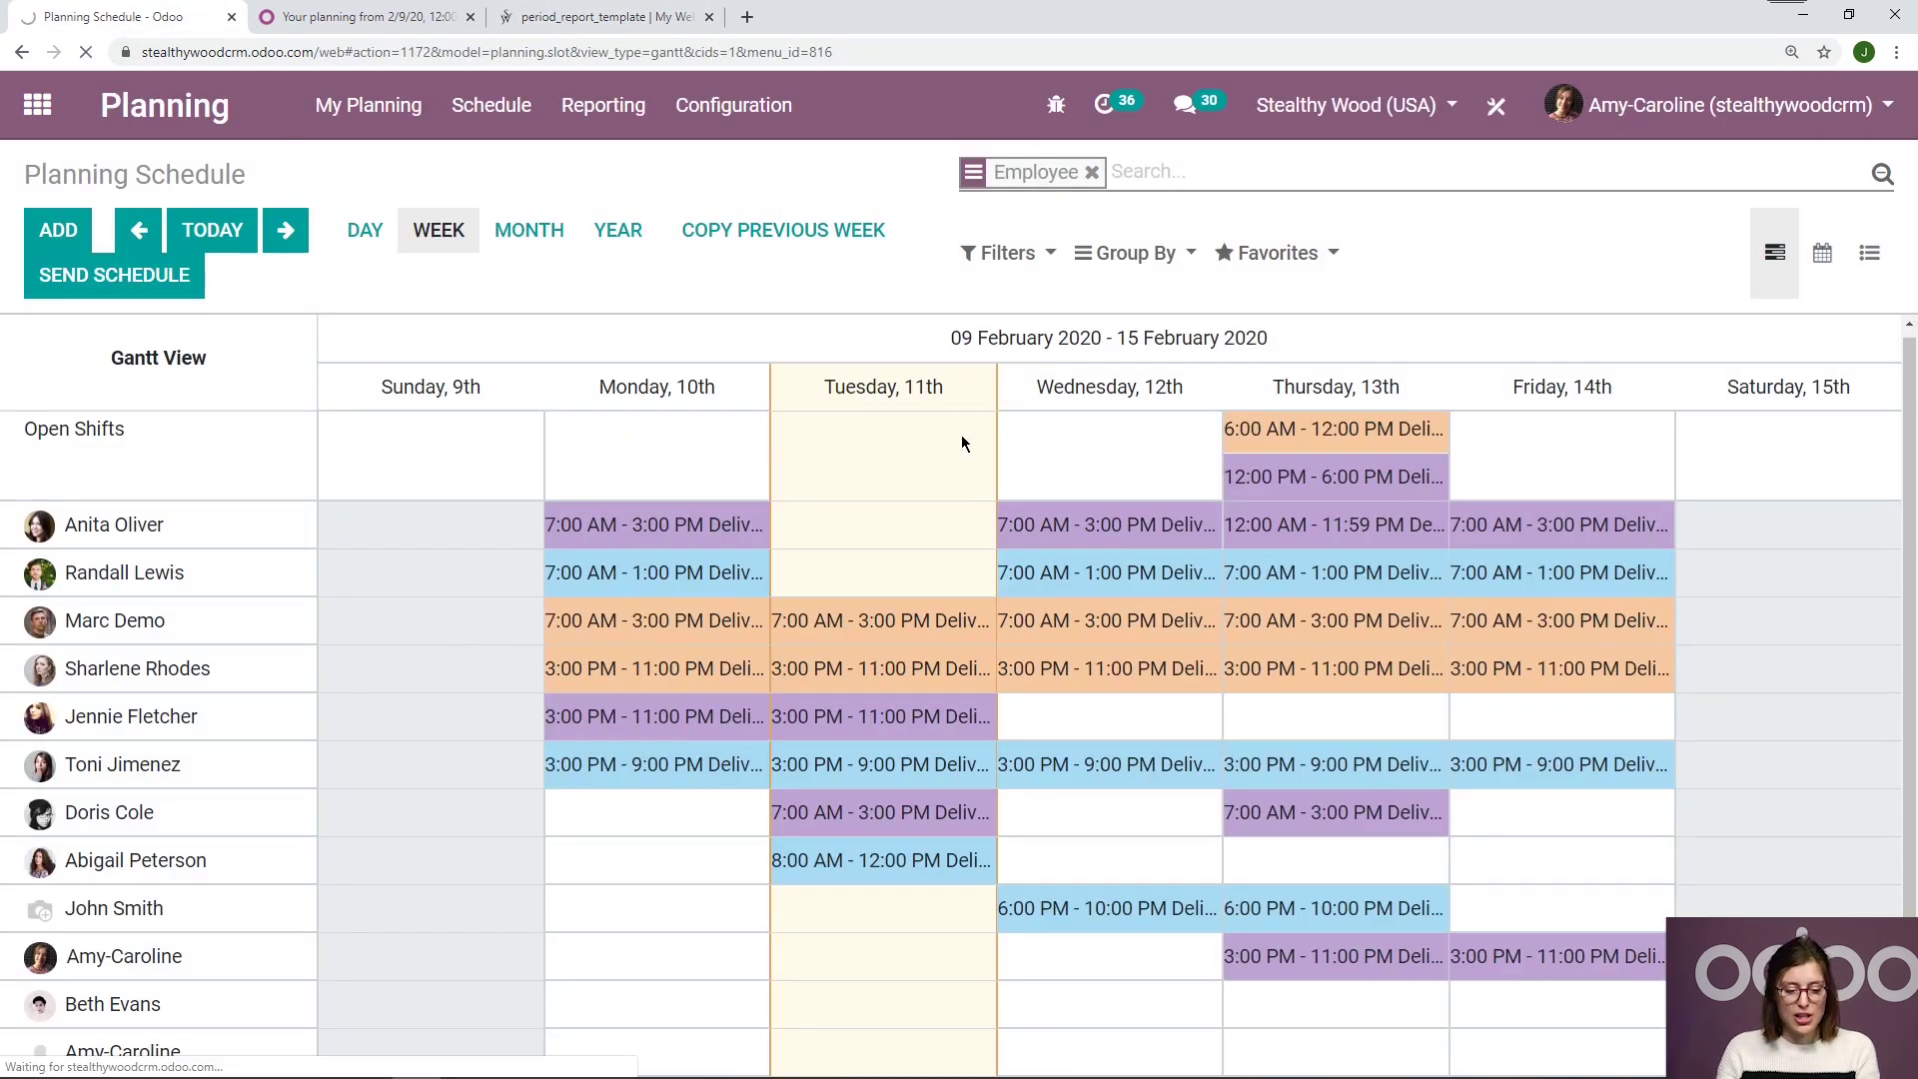